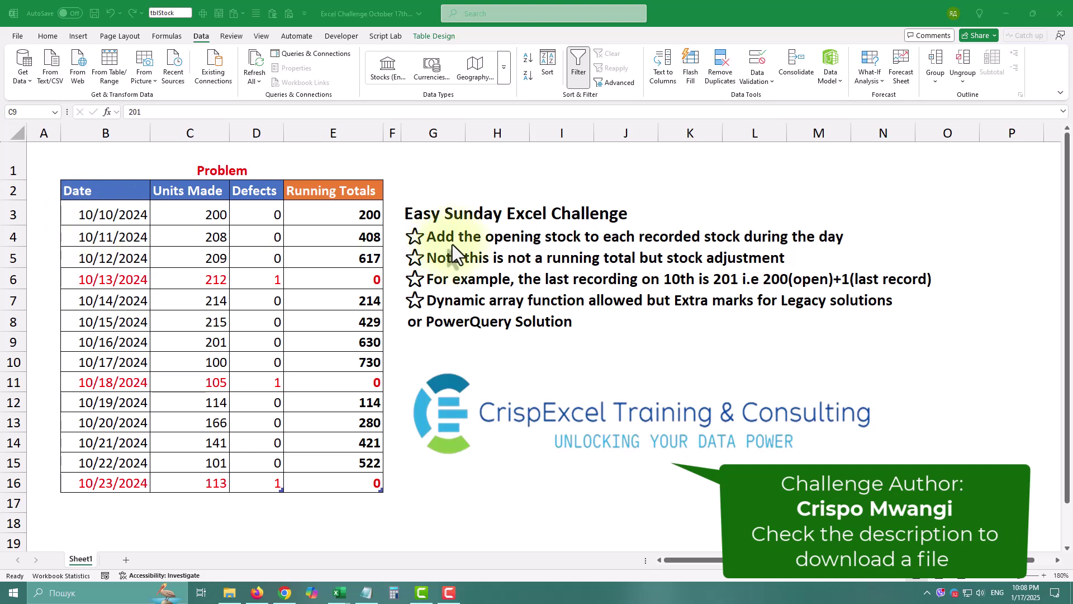
Step: Point out the Date, Units Made and Defects headers and how units add up to 617 in E5
left_click_drag(88, 187, 250, 184)
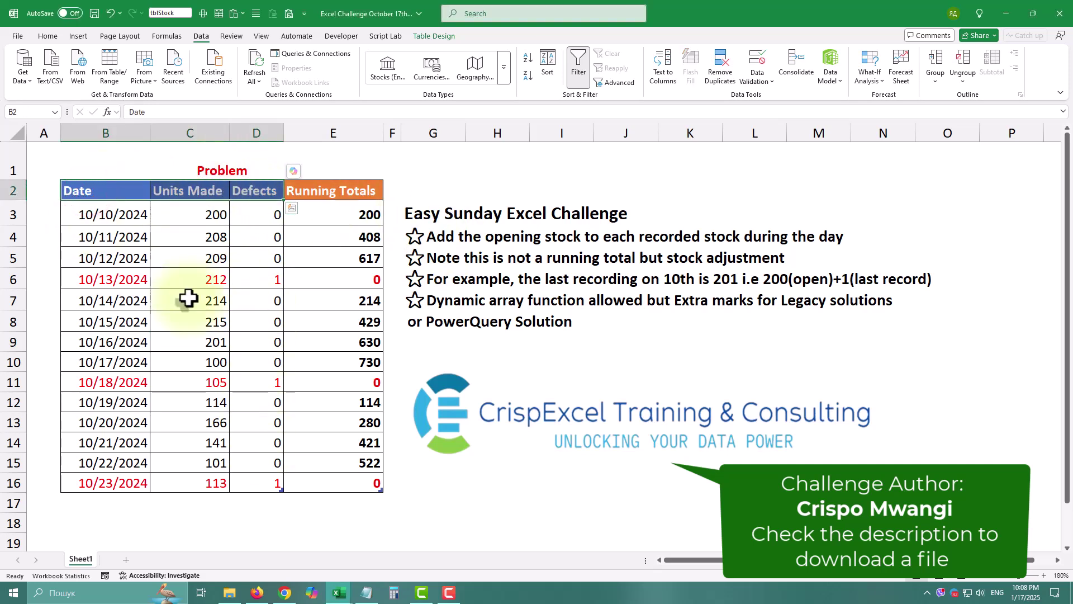
left_click_drag(335, 182, 350, 489)
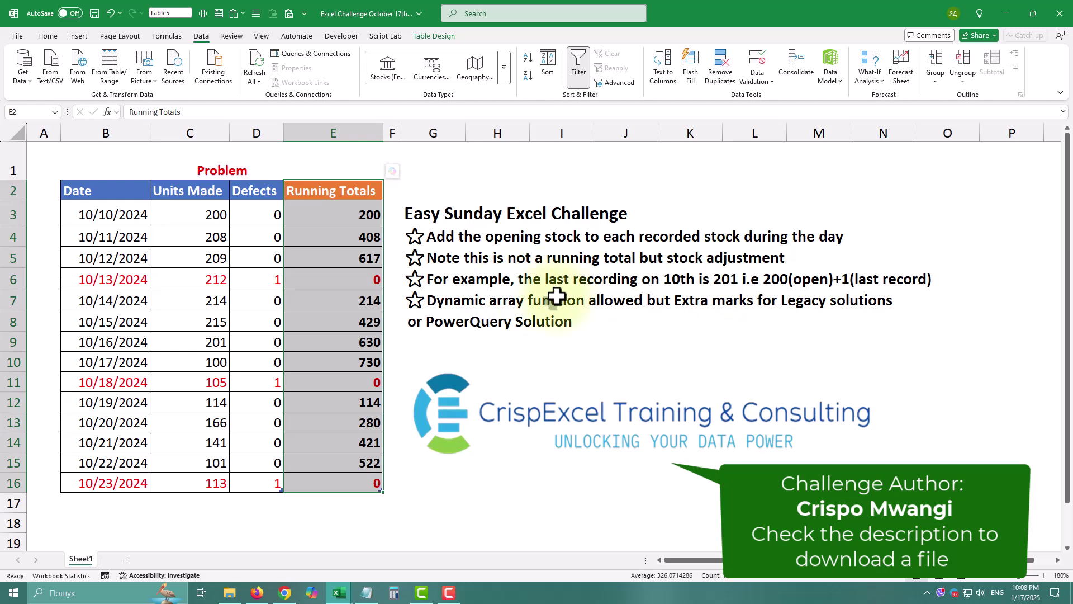
left_click(208, 215)
left_click(212, 237)
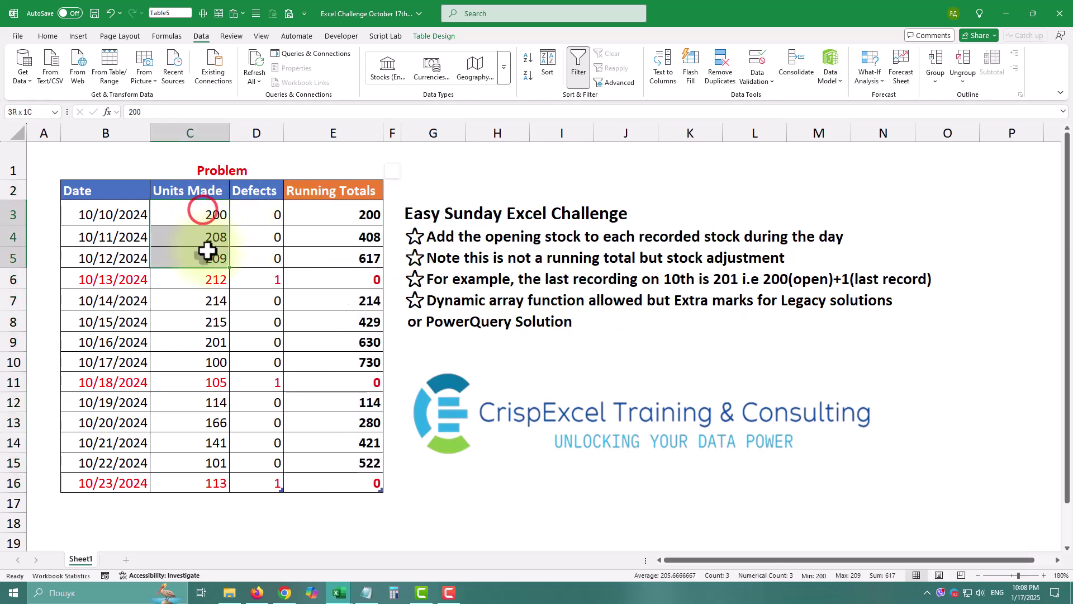
left_click(366, 261)
Step: Show the resets totalling 730 and 522, then load tblStock into Power Query
left_click_drag(212, 301, 202, 362)
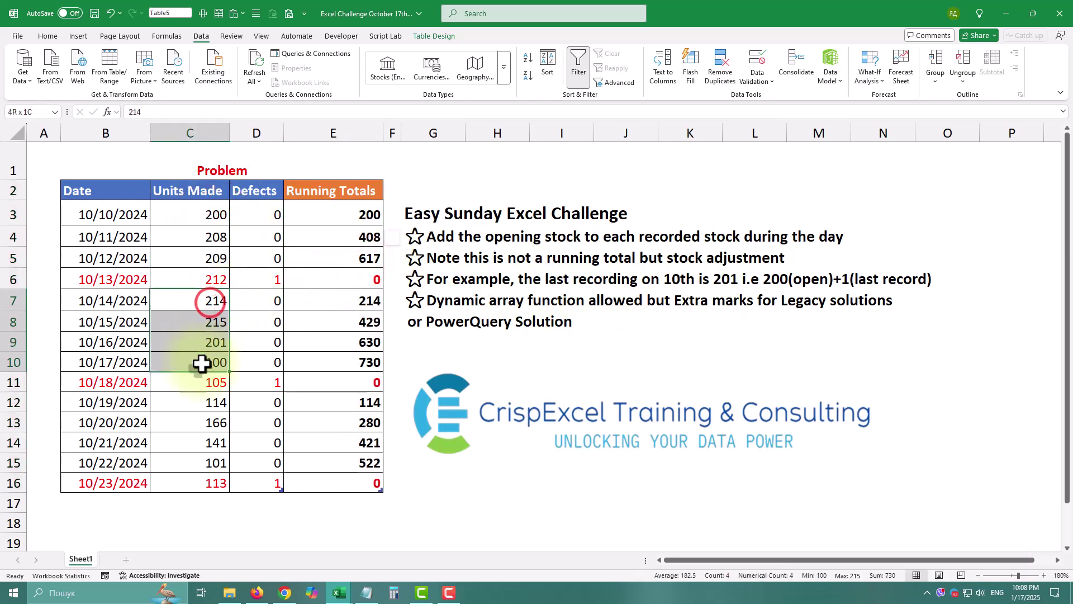
left_click(319, 356)
left_click_drag(188, 415, 193, 463)
left_click(356, 464)
left_click(141, 299)
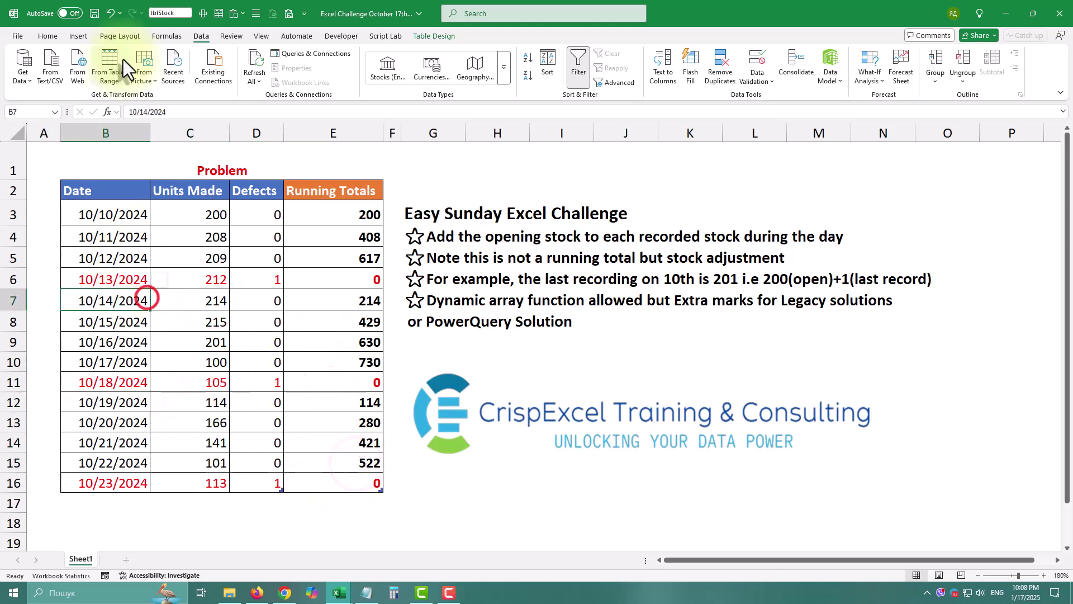
left_click(109, 61)
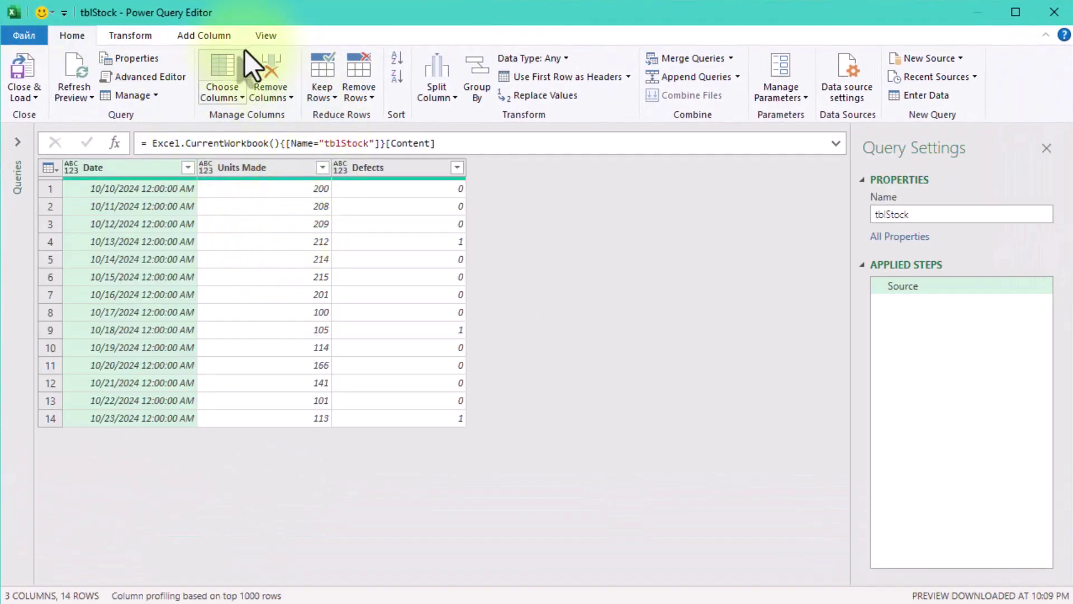
Step: Zoom in, expand the formula bar, and start a Custom Column from Add Column
key("ctrl+plus")
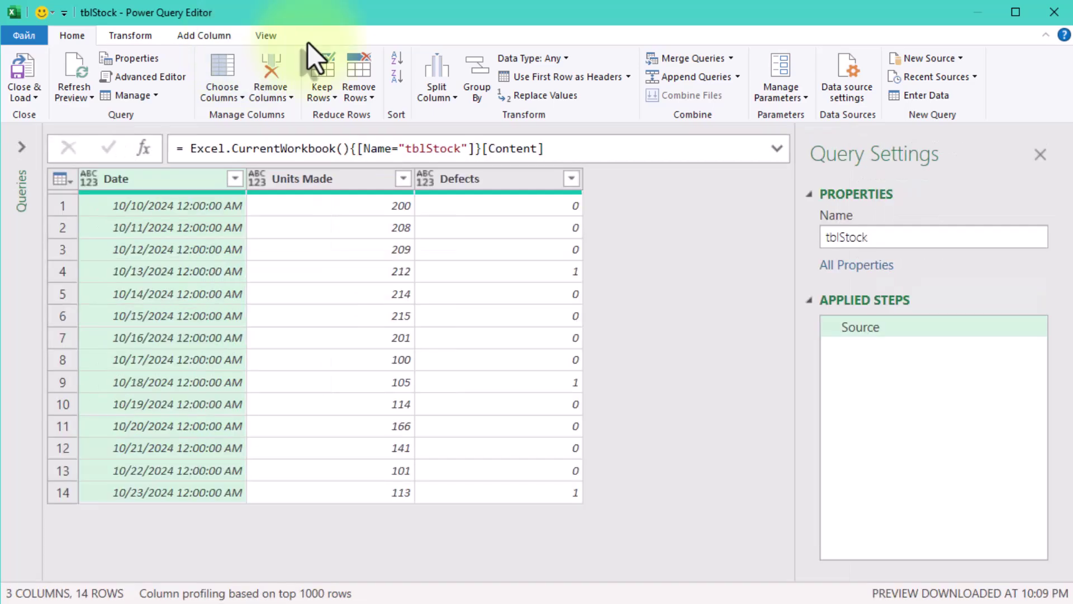
left_click(786, 147)
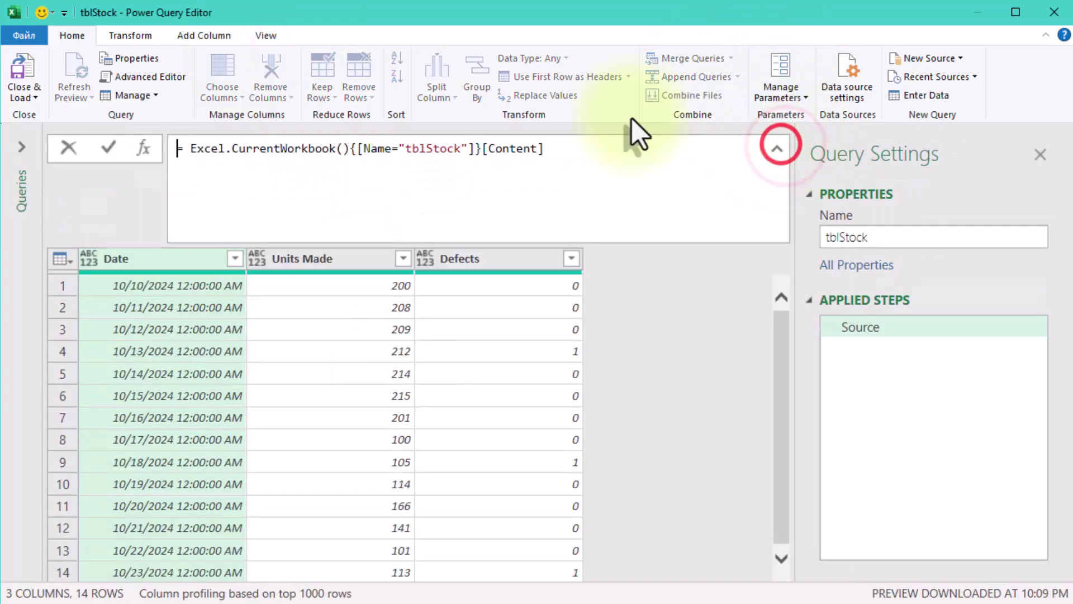
left_click(216, 36)
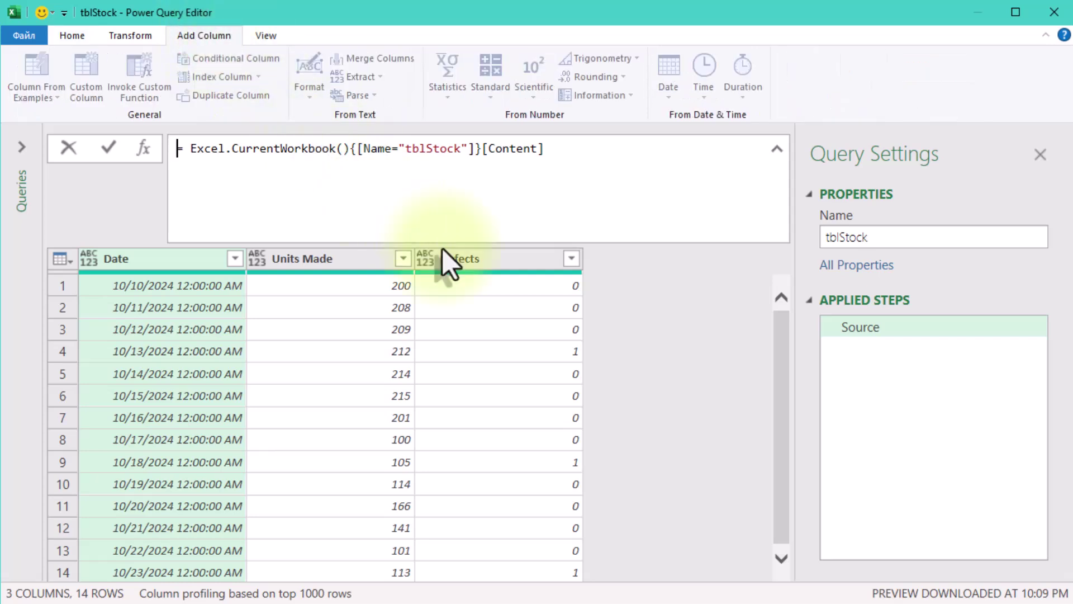
left_click(628, 338)
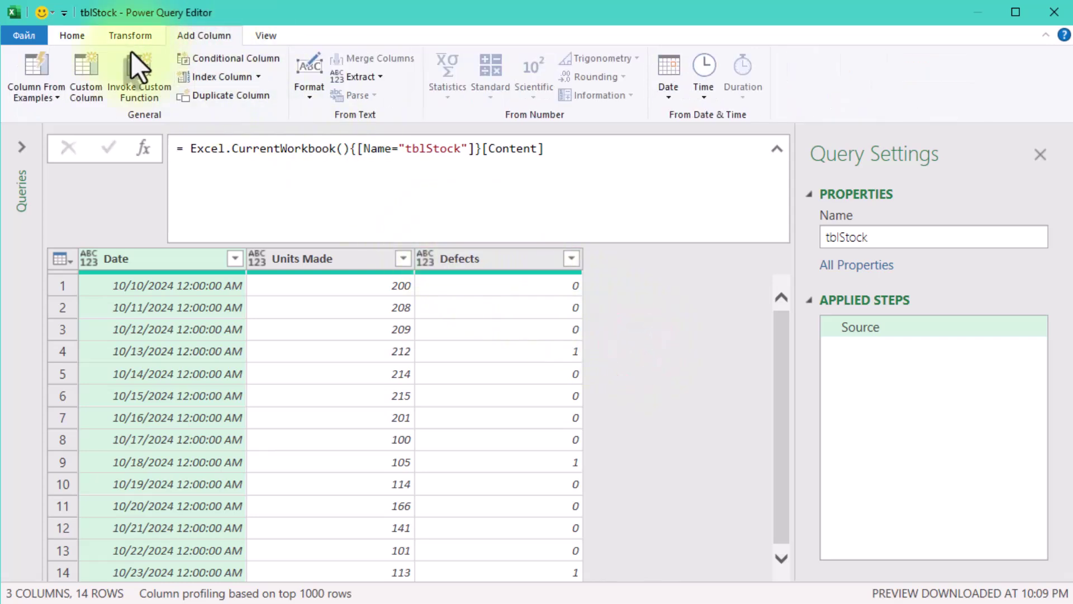
left_click(92, 74)
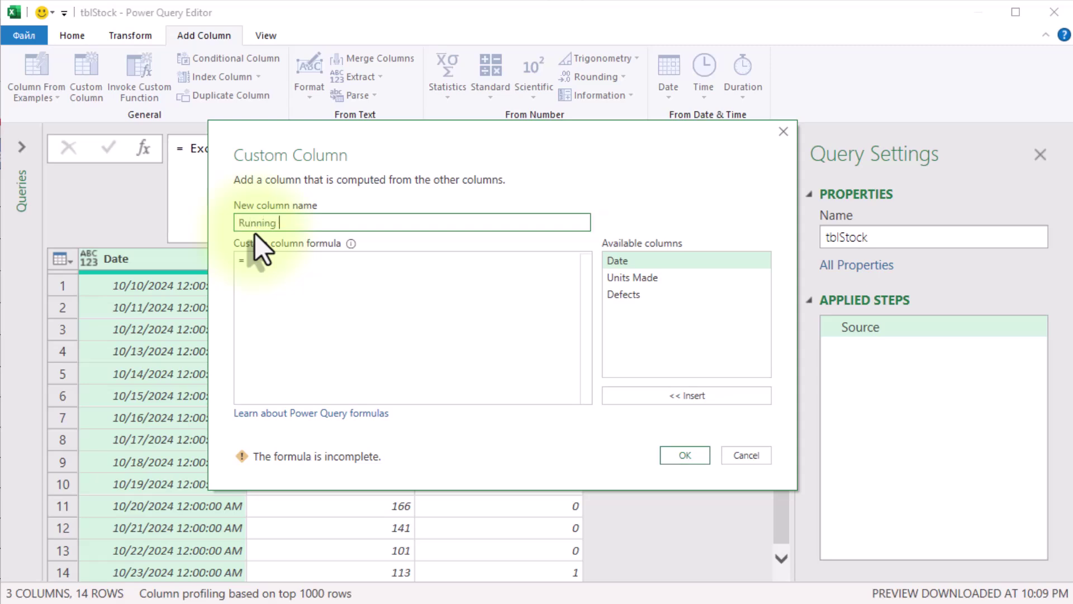
Step: Create the 'Running Totals' custom column with formula Table.PositionOf(Source, _)+1
type("otals")
left_click(287, 272)
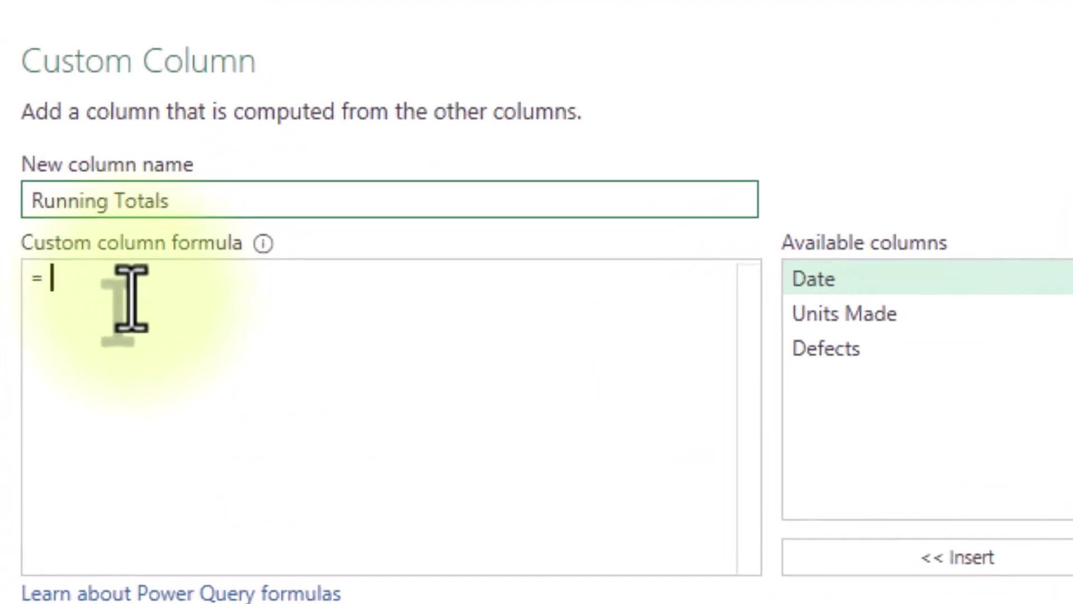
type("T")
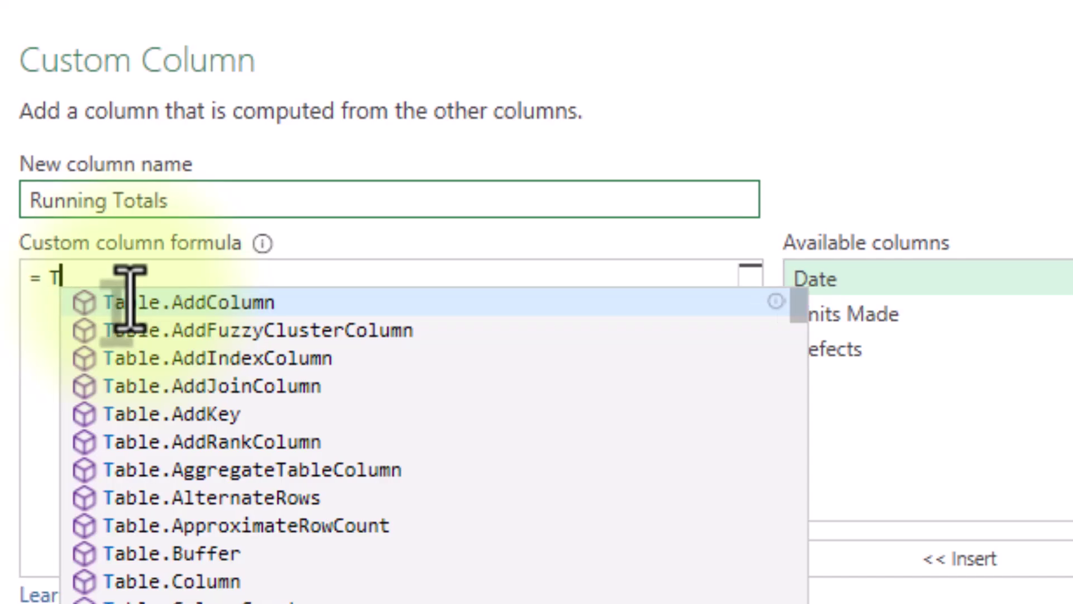
type("abl")
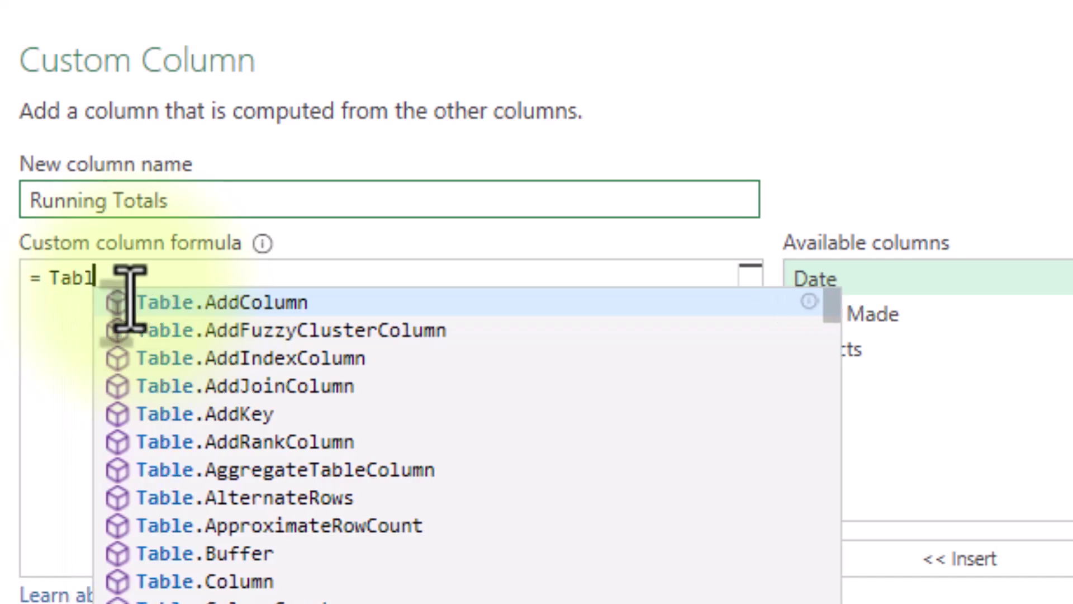
type("e.P")
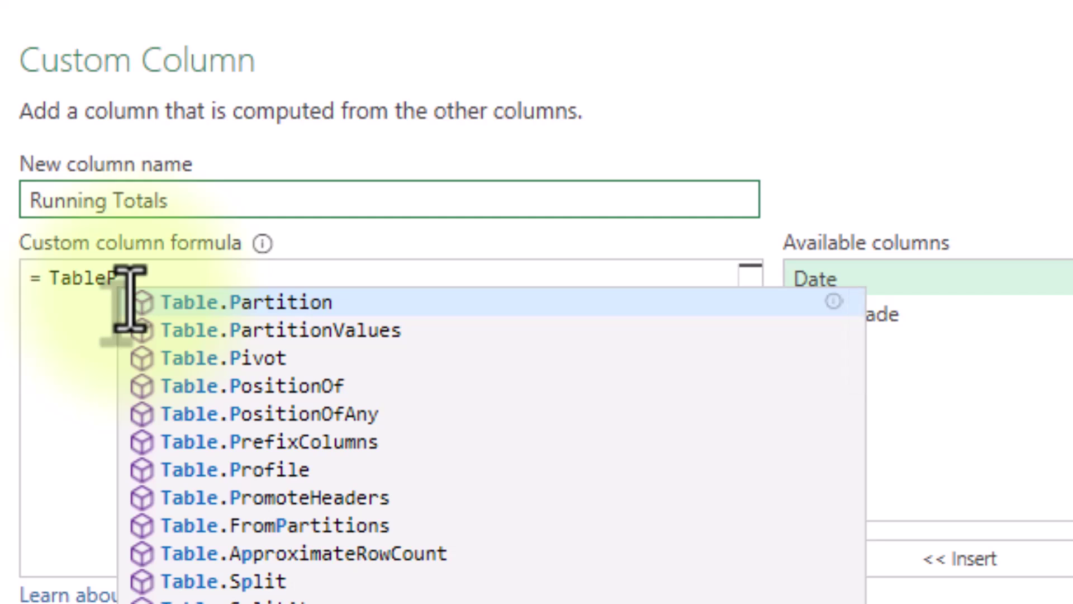
type("o")
key("Tab")
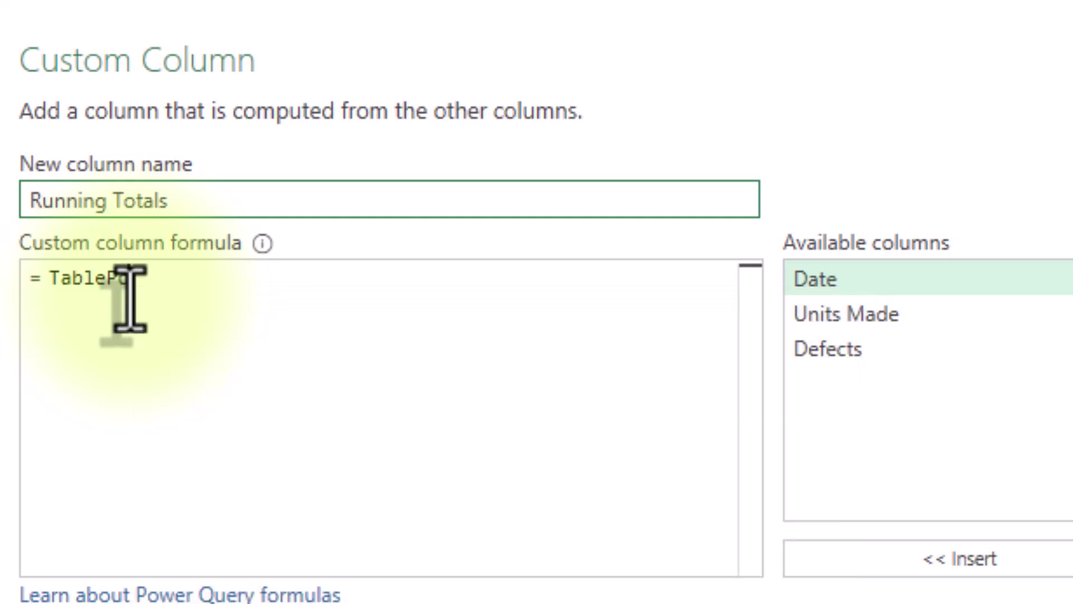
type("(")
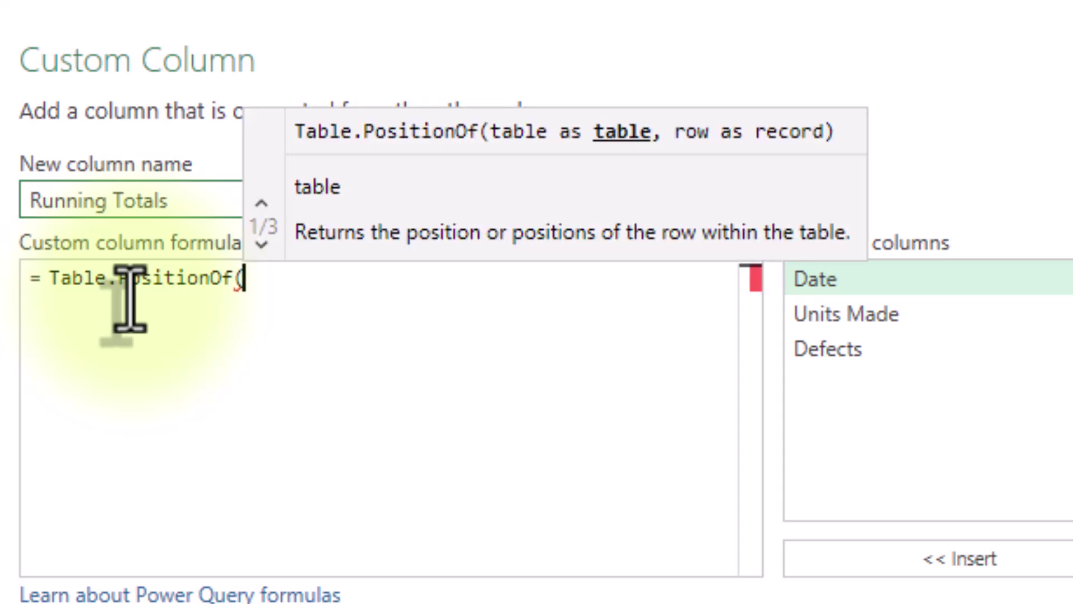
type("So")
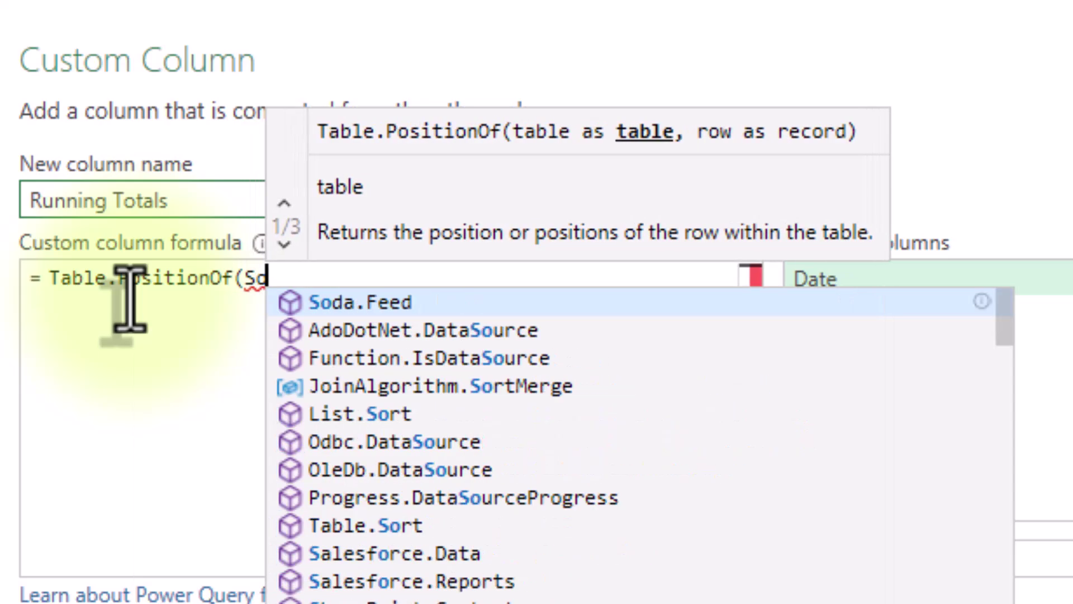
type("urce")
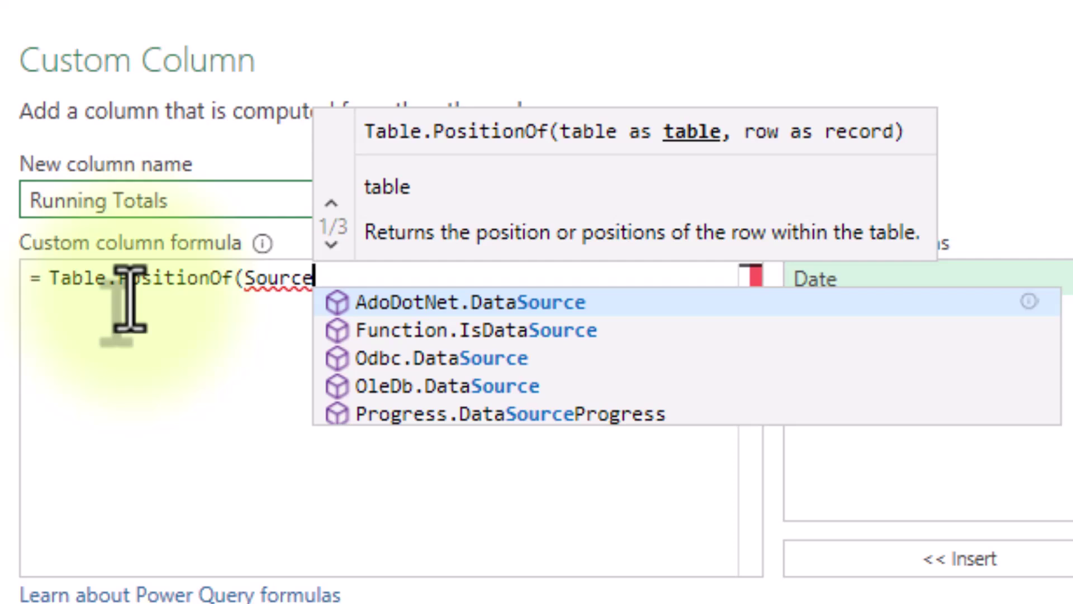
type(",")
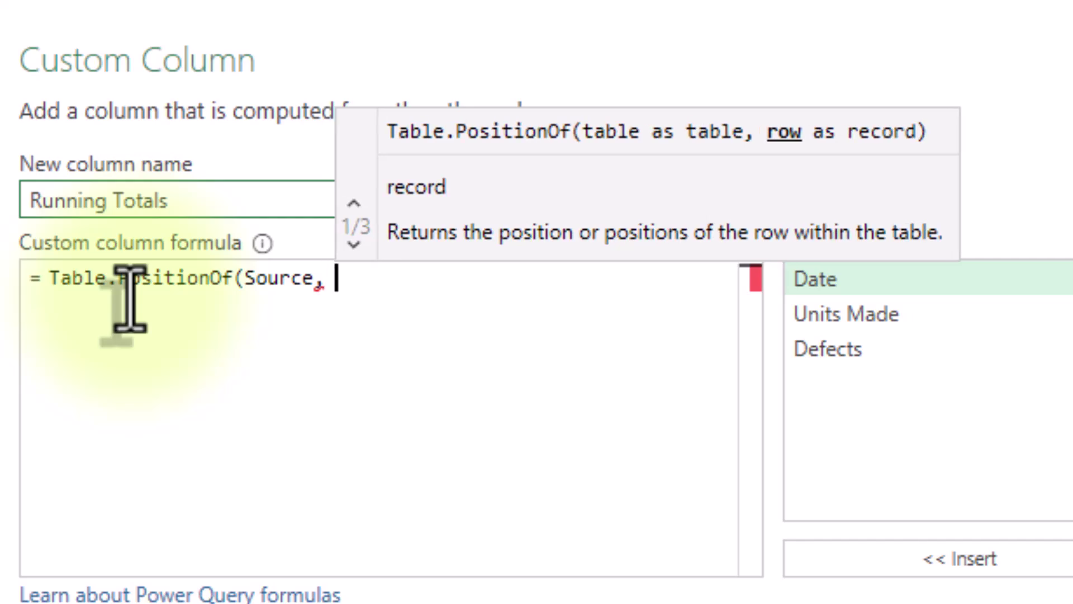
type(" _")
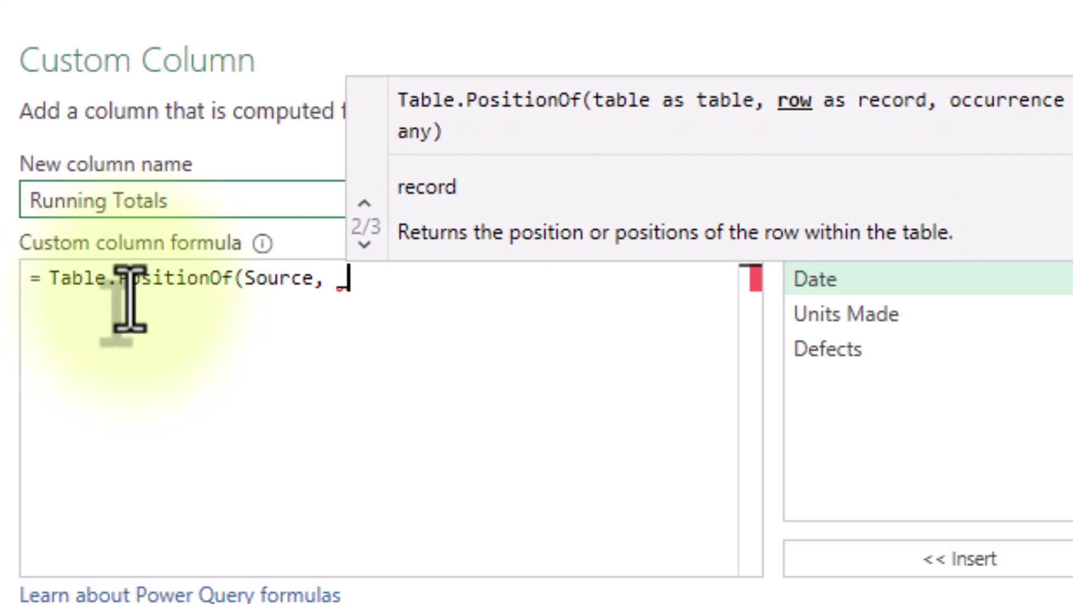
type("_)")
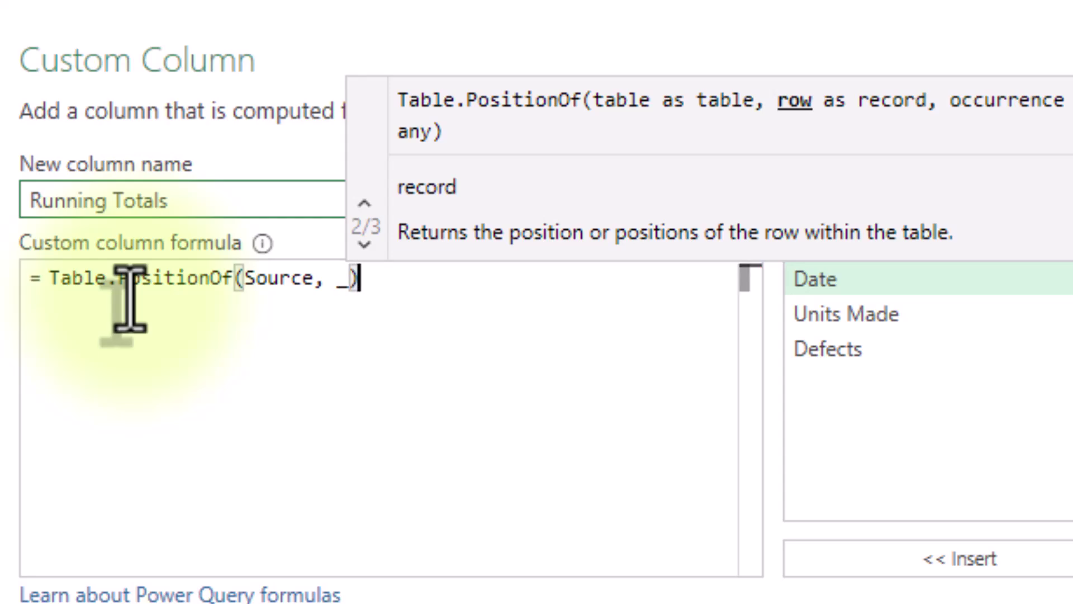
type("+")
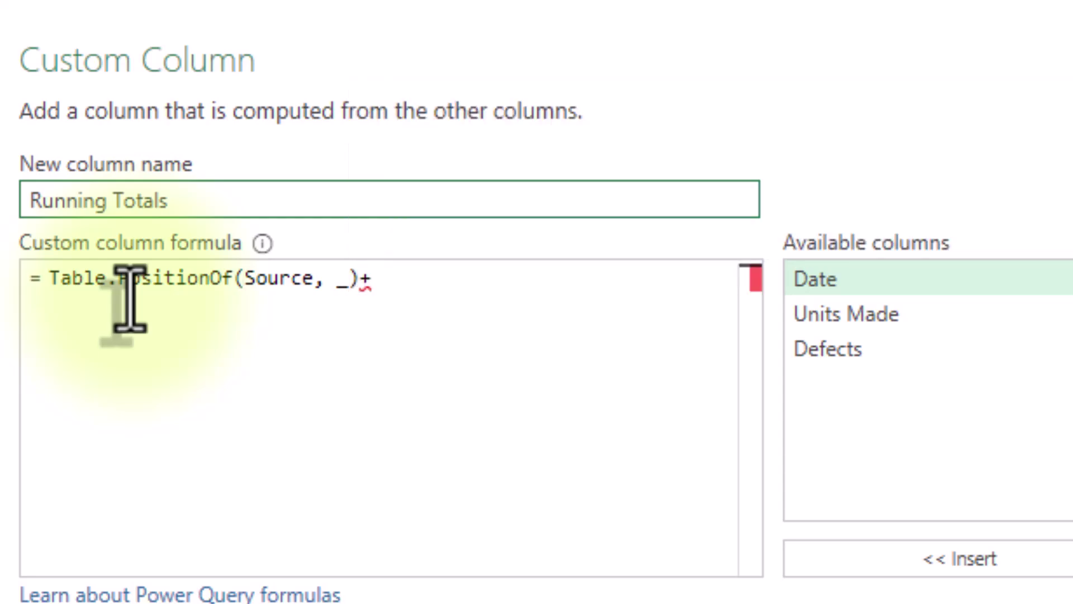
type("1")
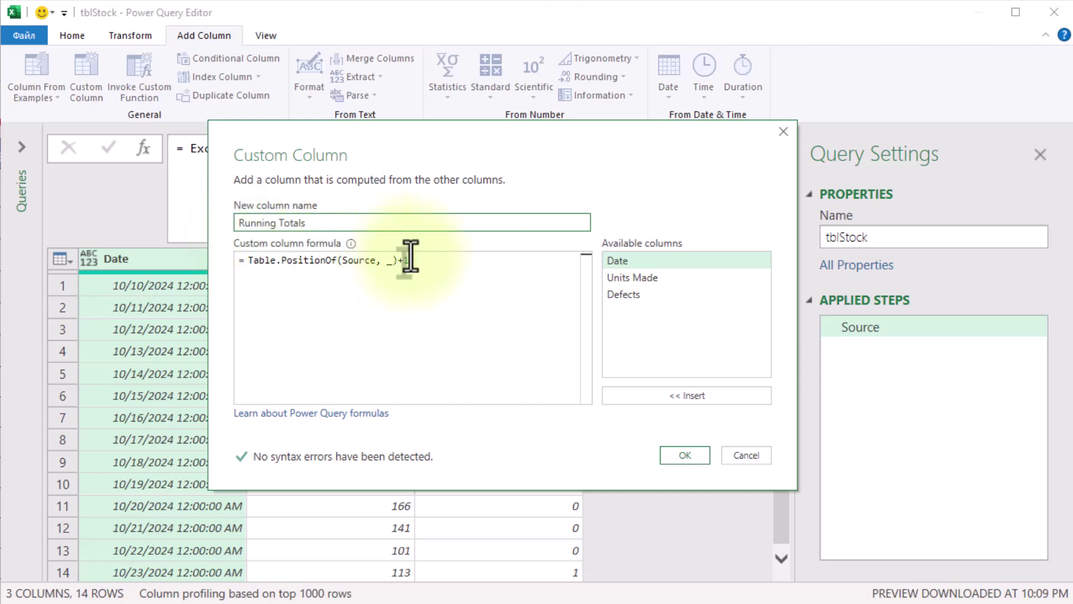
left_click(685, 452)
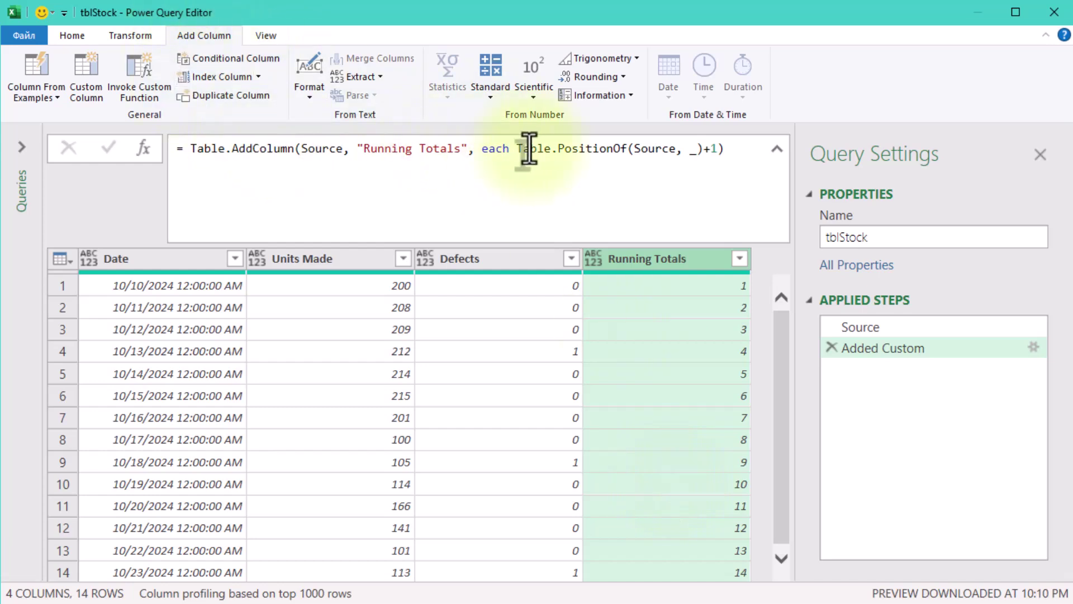
Step: Wrap the column expression as Table.FirstN(Source, Table.PositionOf(Source, _)+1) and commit it
left_click(481, 150)
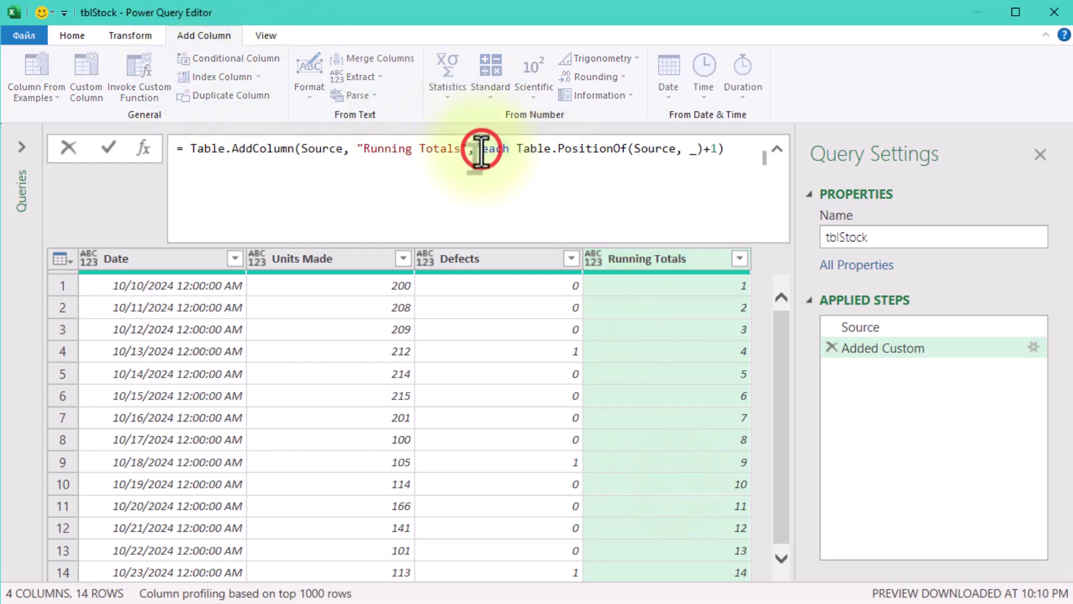
key("shift+Return")
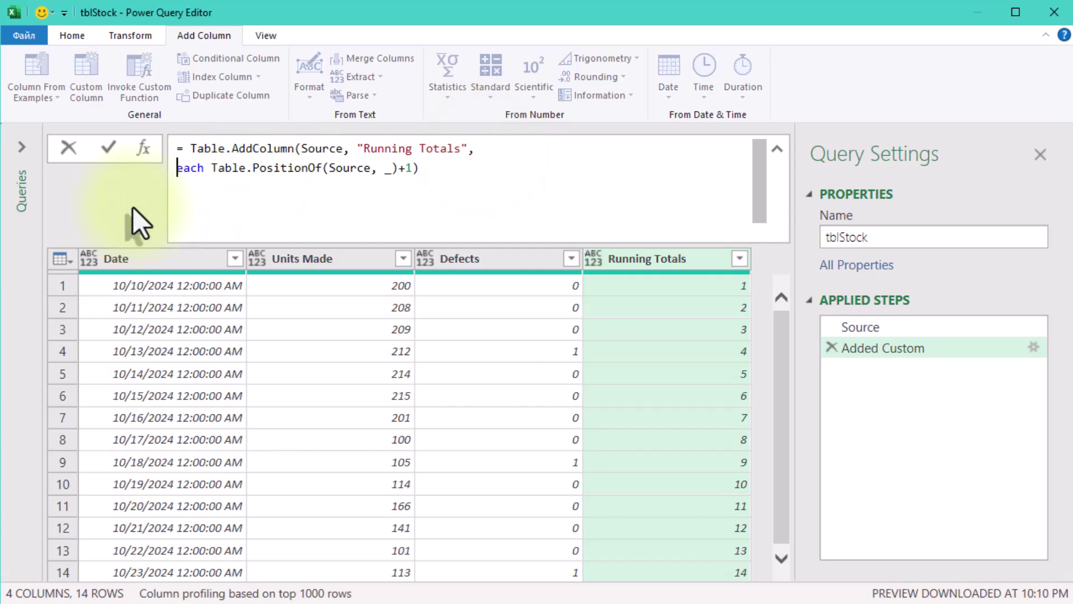
left_click(211, 167)
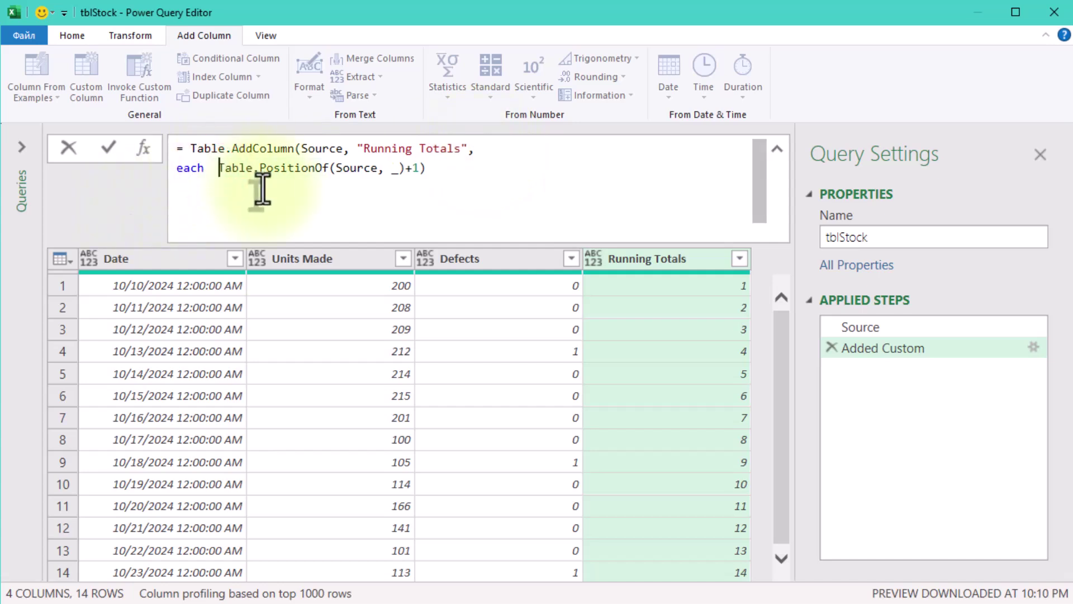
type("Table")
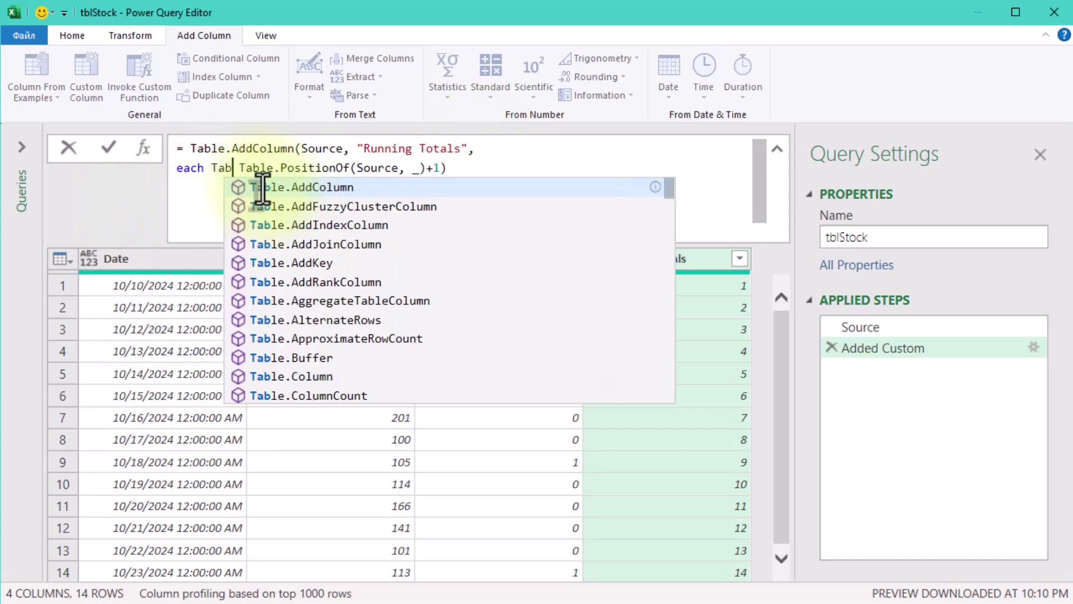
type(".")
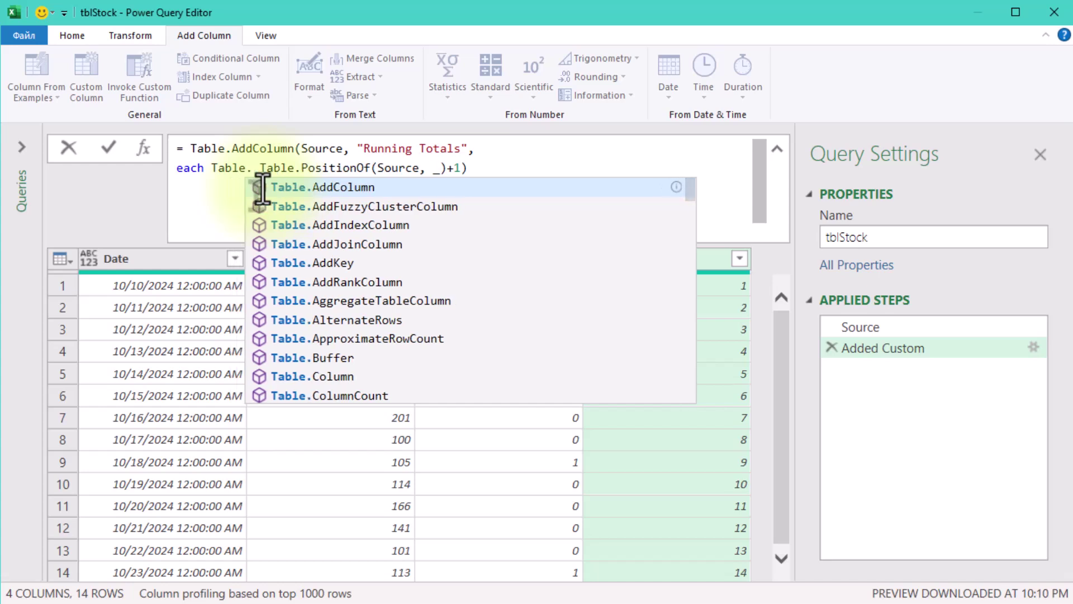
type("First")
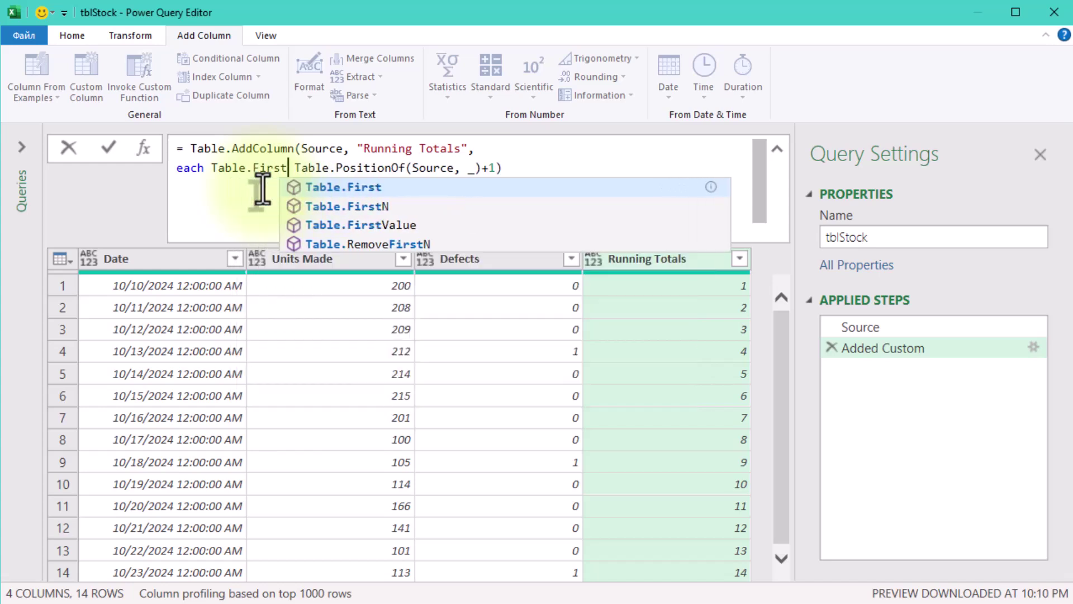
type("N(")
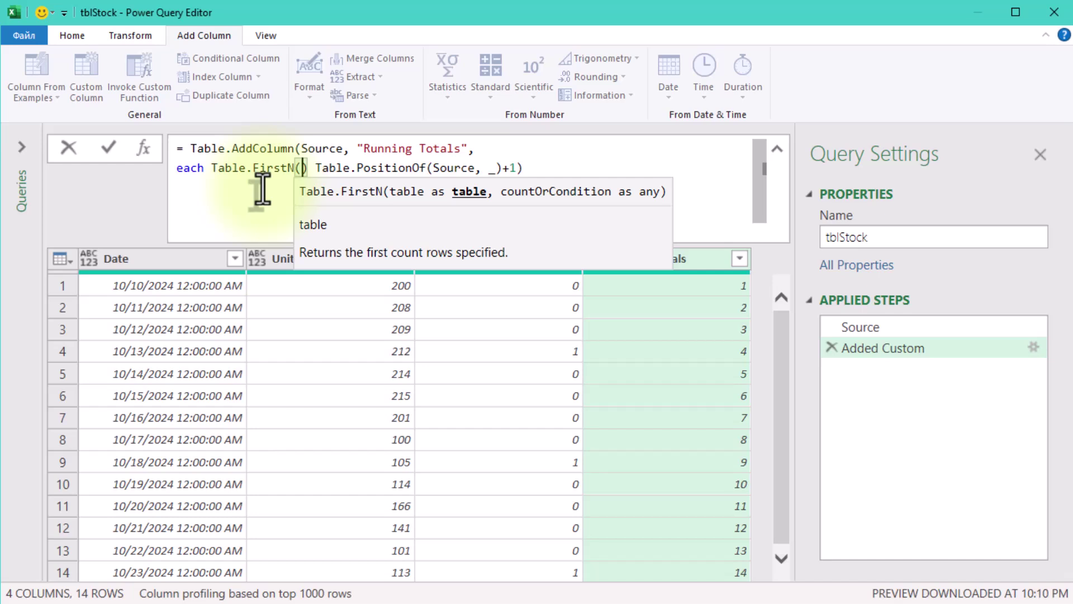
key("Delete")
key("Delete")
type("Sourc")
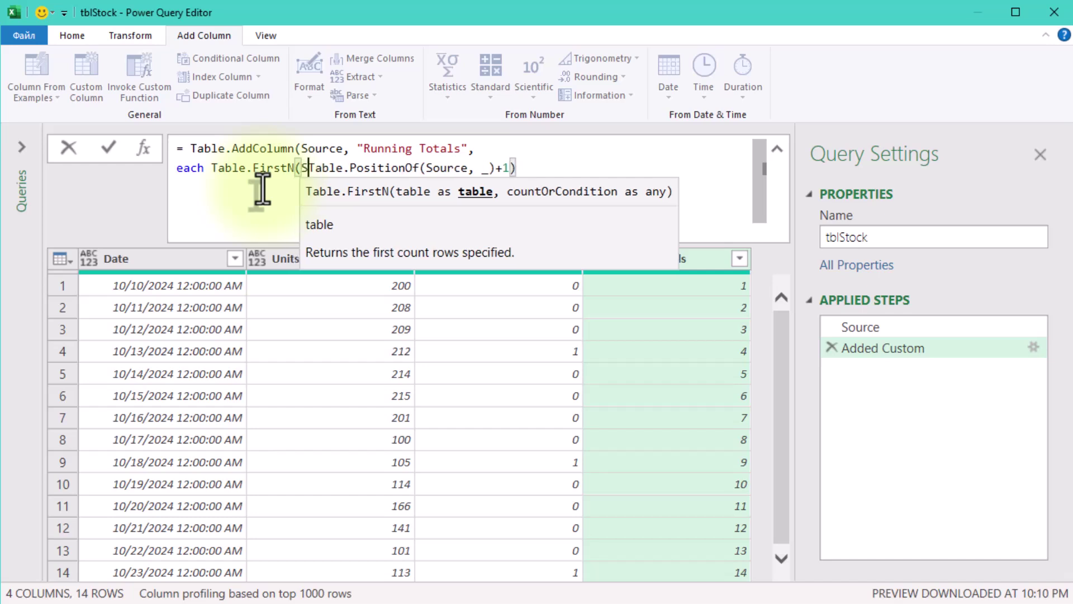
type("e,")
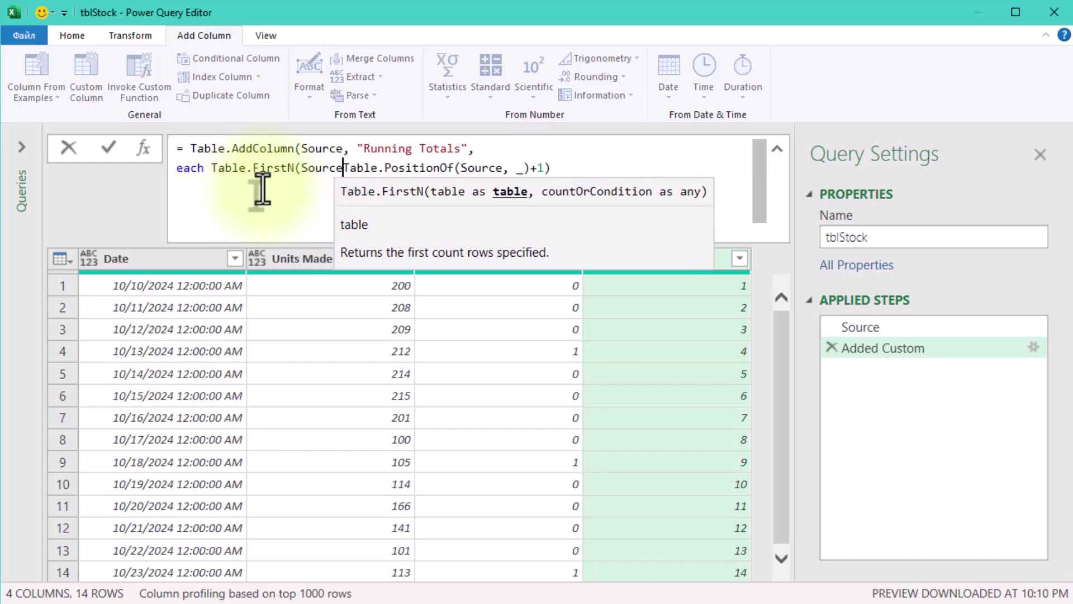
key("End")
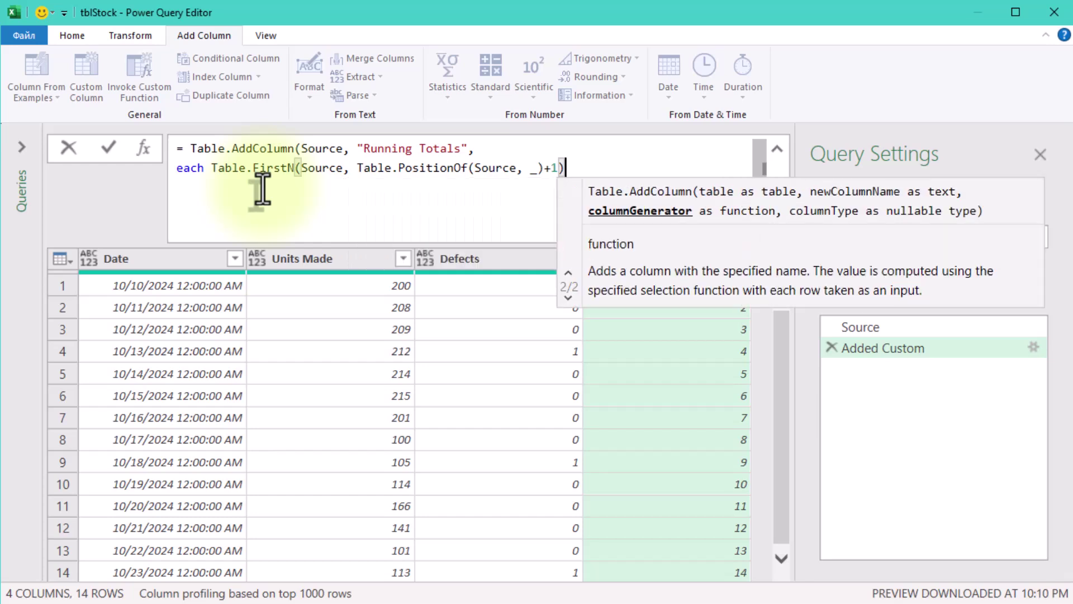
type(")")
key("Return")
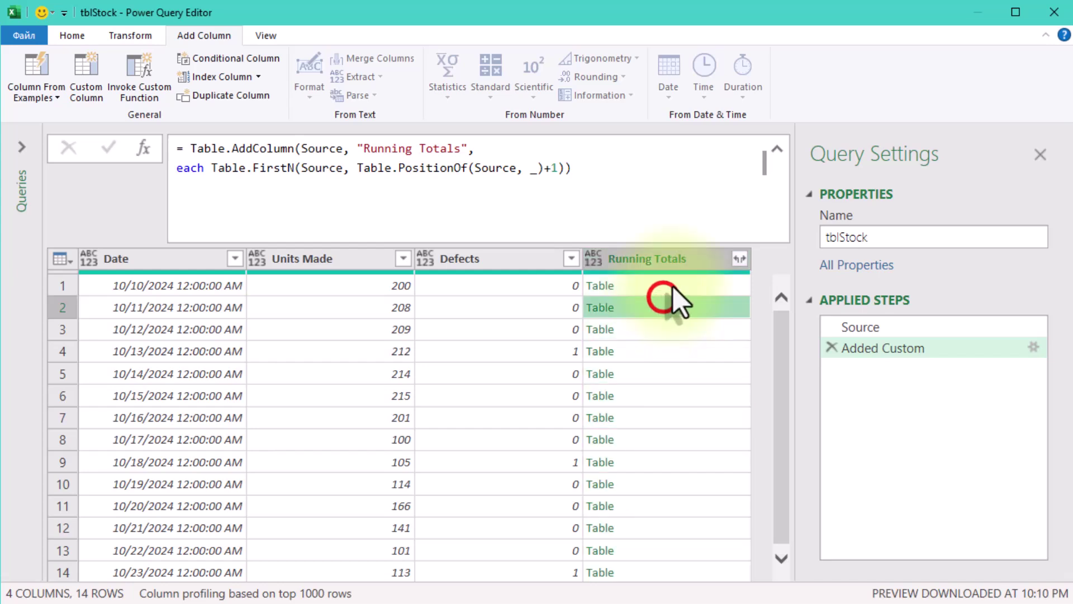
Step: Preview the nested Running Totals tables for rows 1, 2, 4, 6 and 7
left_click(672, 284)
left_click(675, 307)
left_click(675, 351)
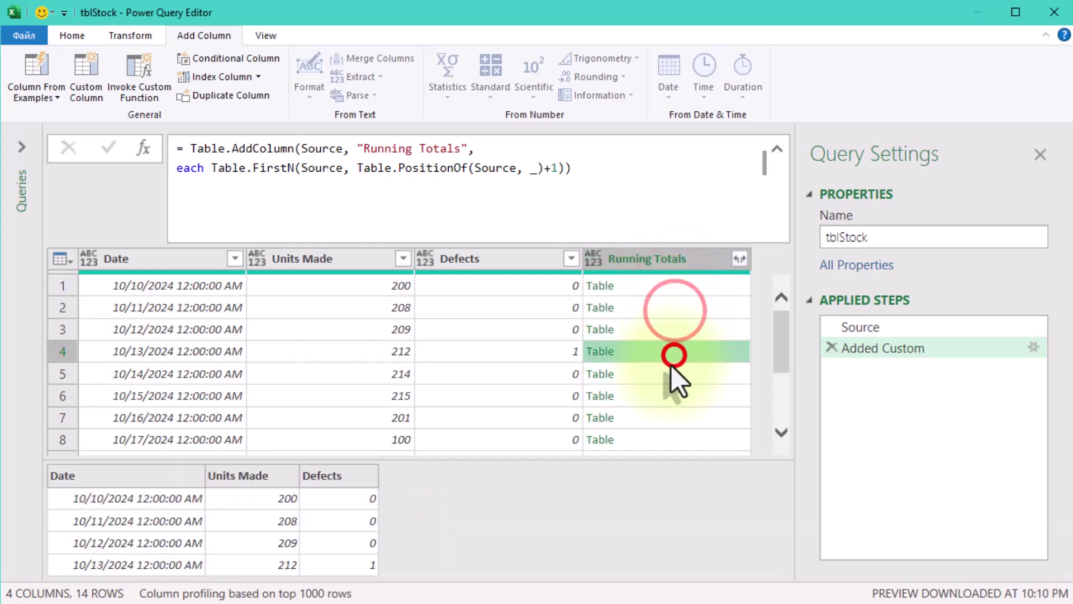
left_click(673, 401)
left_click(676, 421)
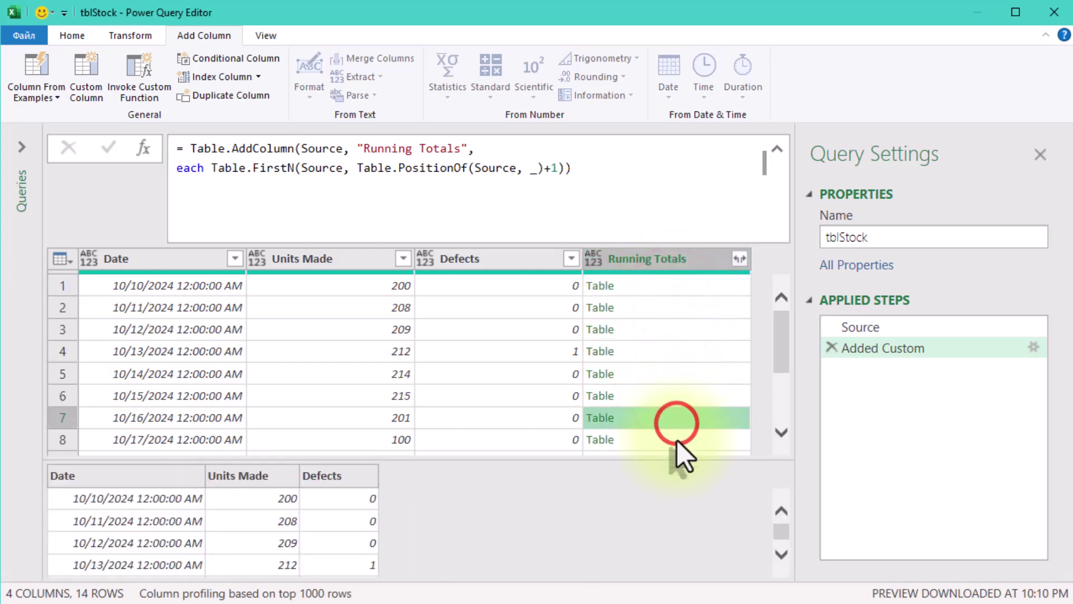
left_click(213, 167)
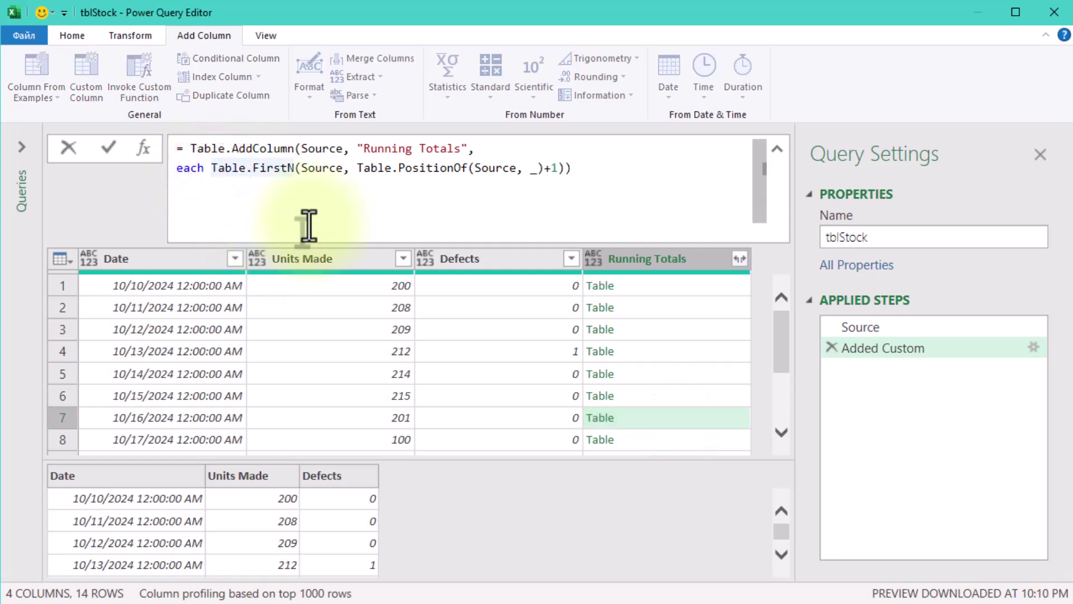
Step: Begin wrapping the Table.FirstN expression in Table.LastN
type("Table")
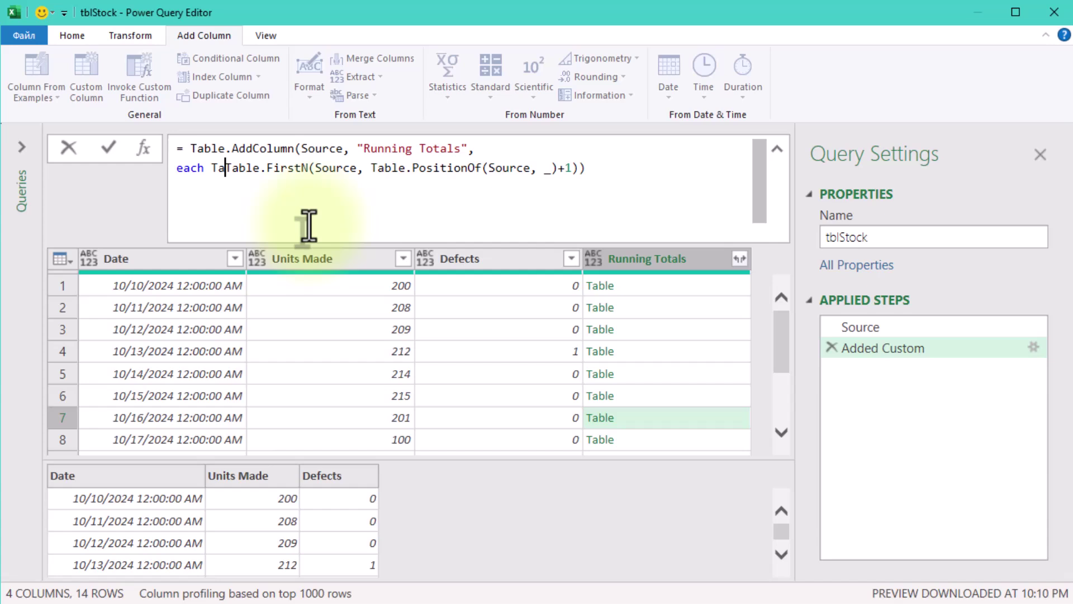
type("f")
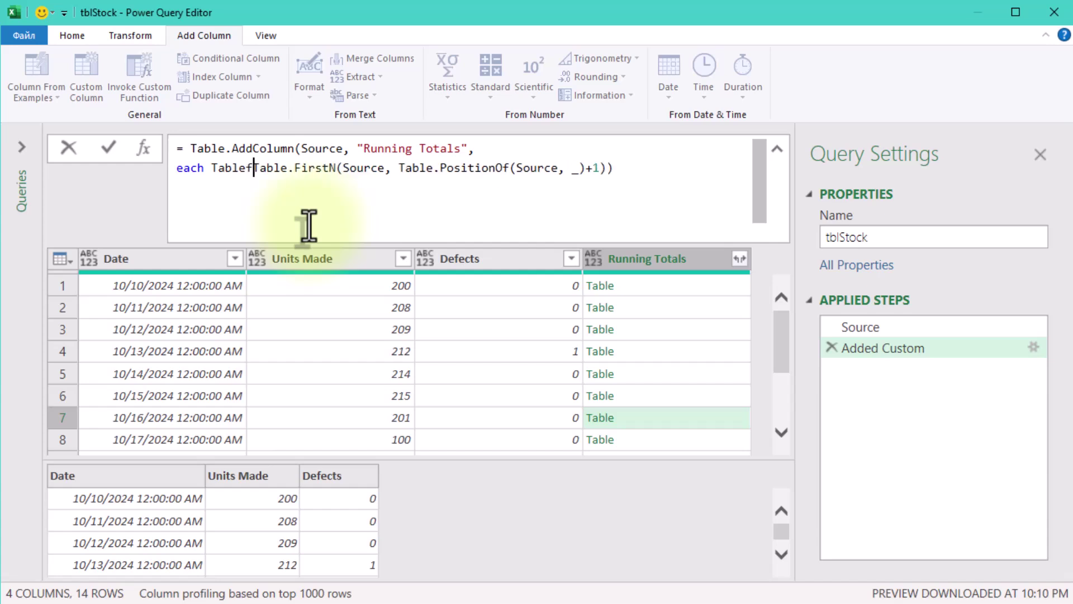
key("BackSpace")
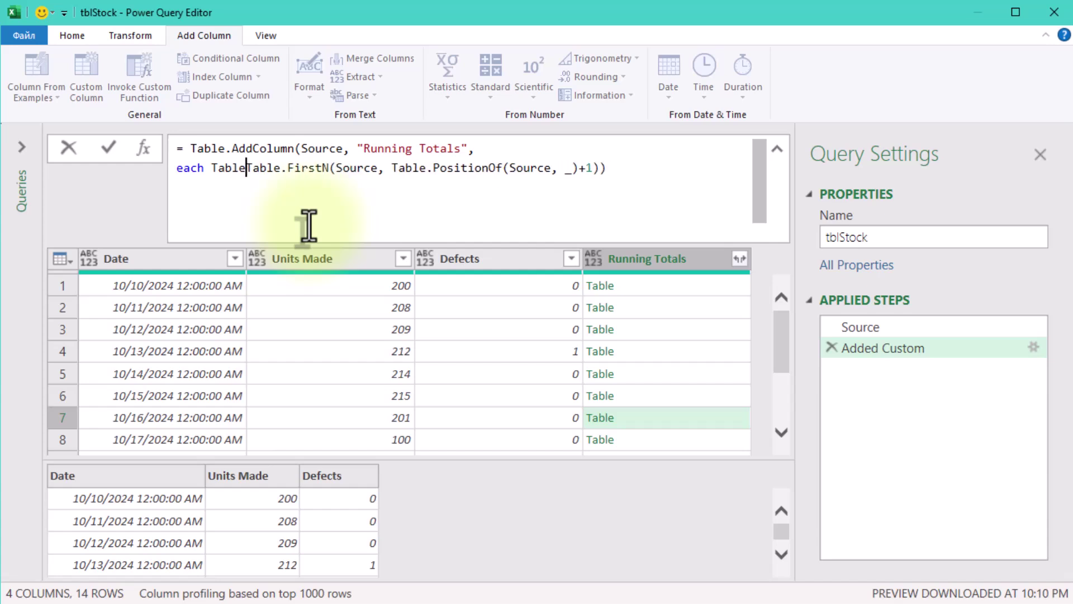
type("las")
key("BackSpace")
key("BackSpace")
key("BackSpace")
type(".LastN(")
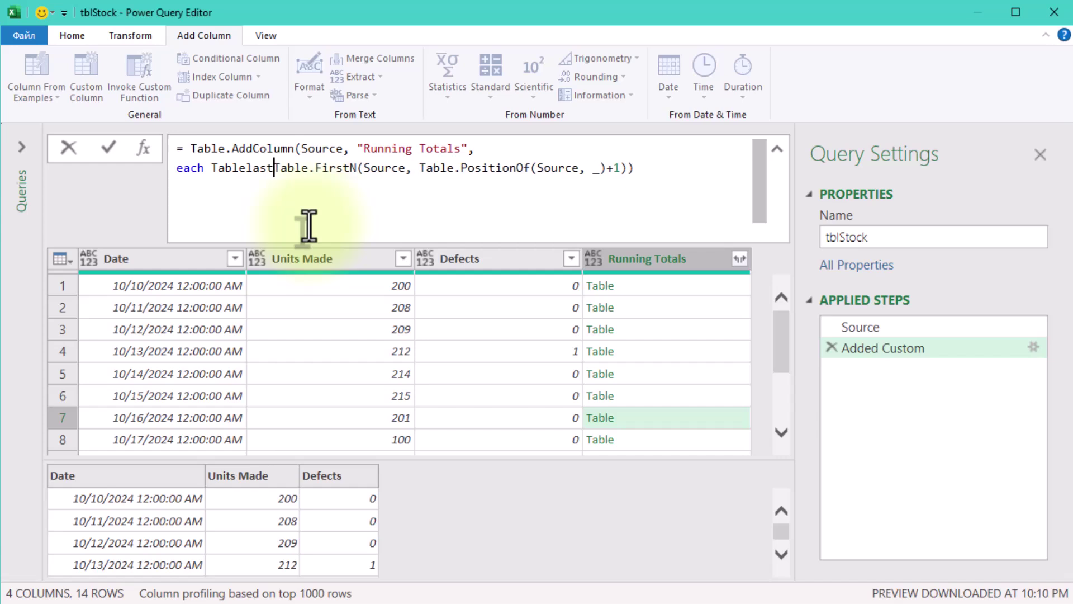
Step: Give Table.LastN the condition each [Defects]=0 and close its parenthesis
left_click(651, 169)
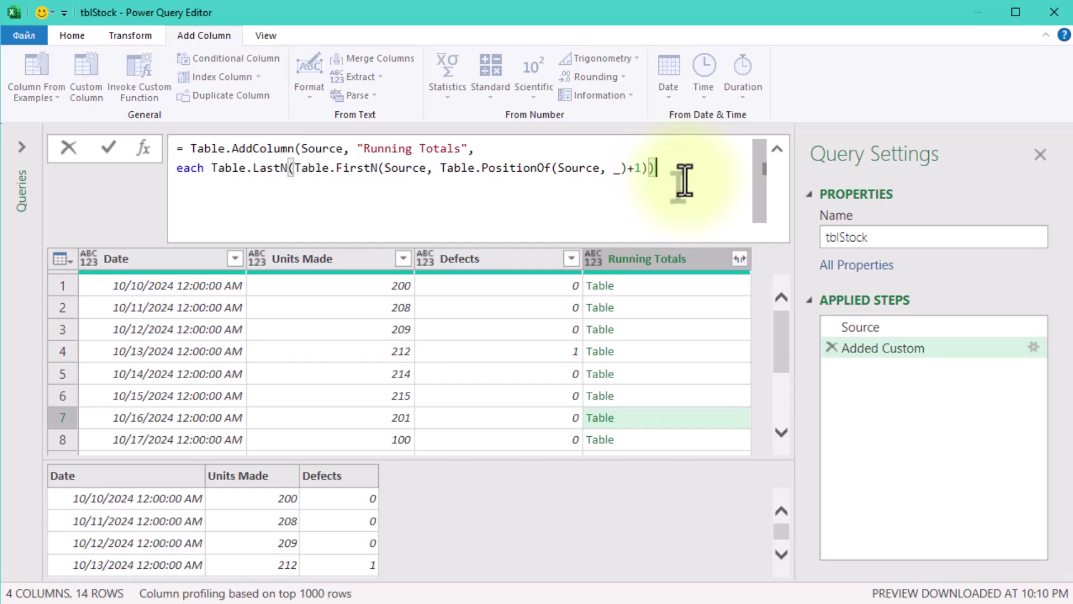
type(", ")
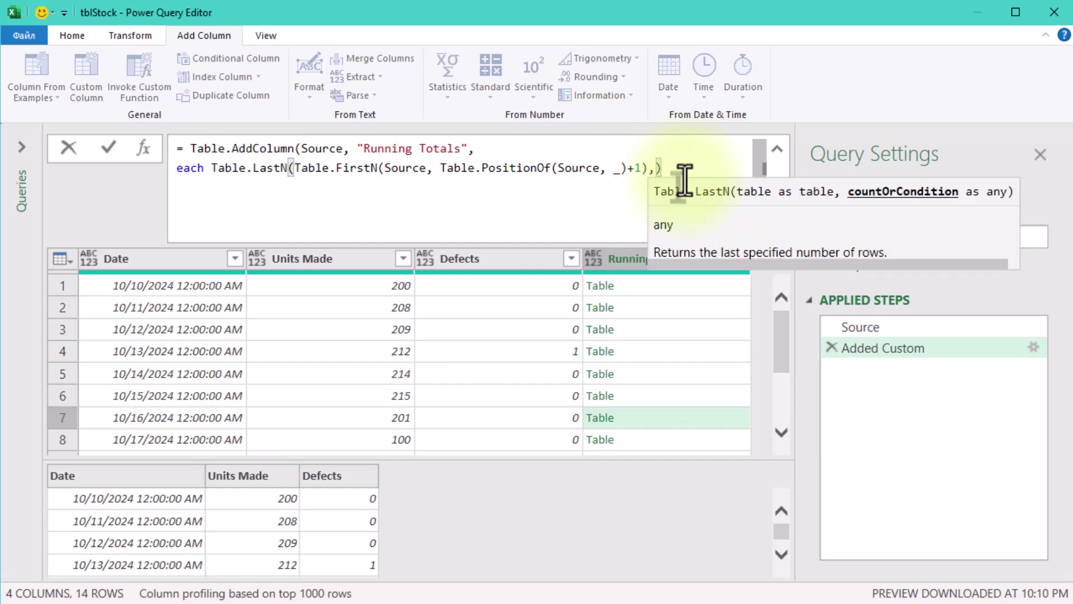
type("ea")
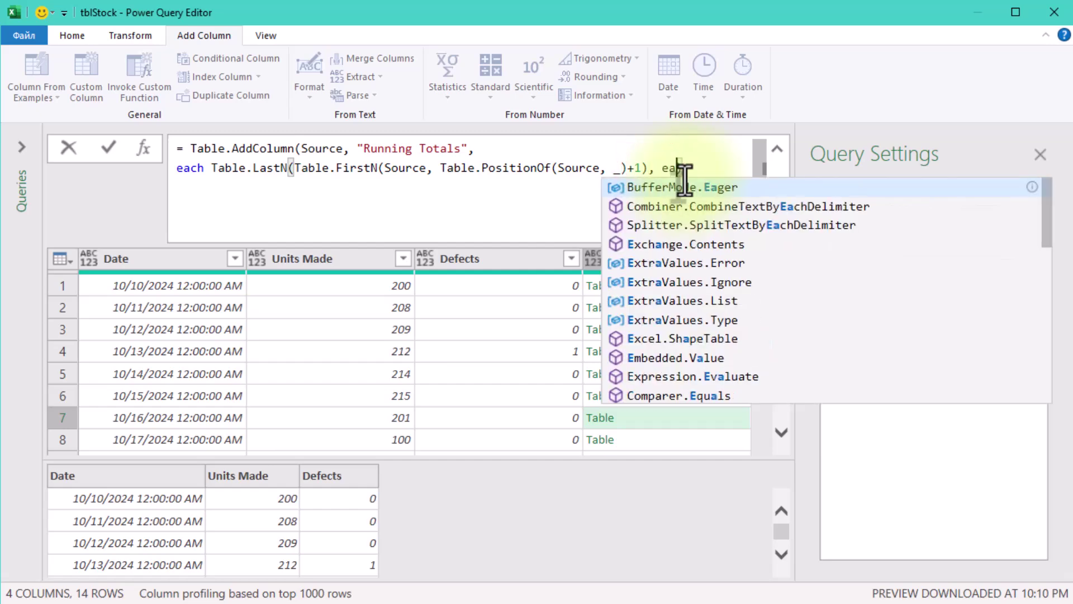
type("[")
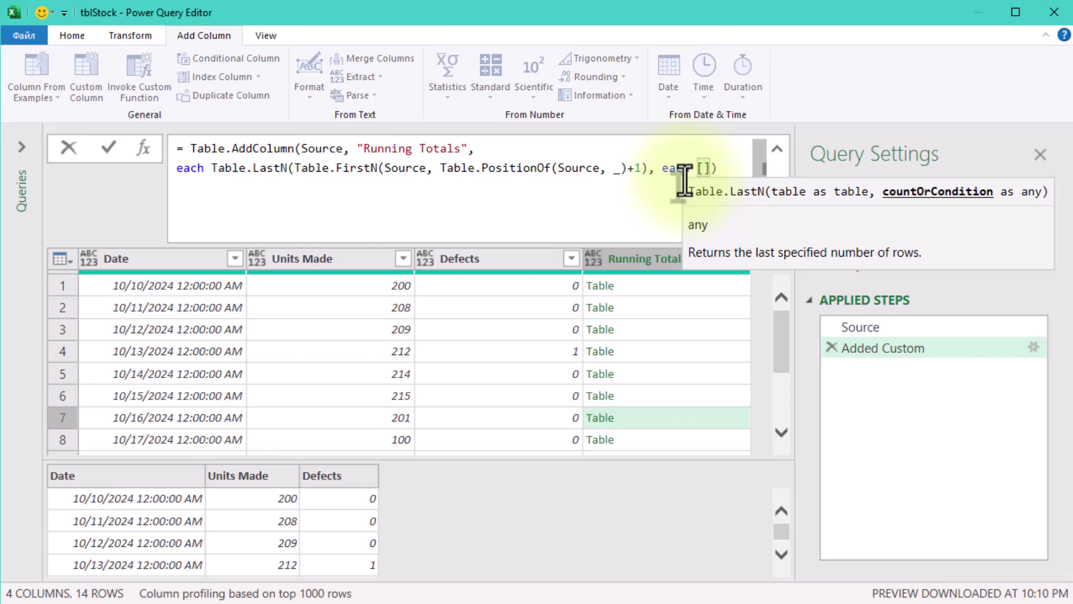
type("Deg")
key("BackSpace")
type("fects]=1")
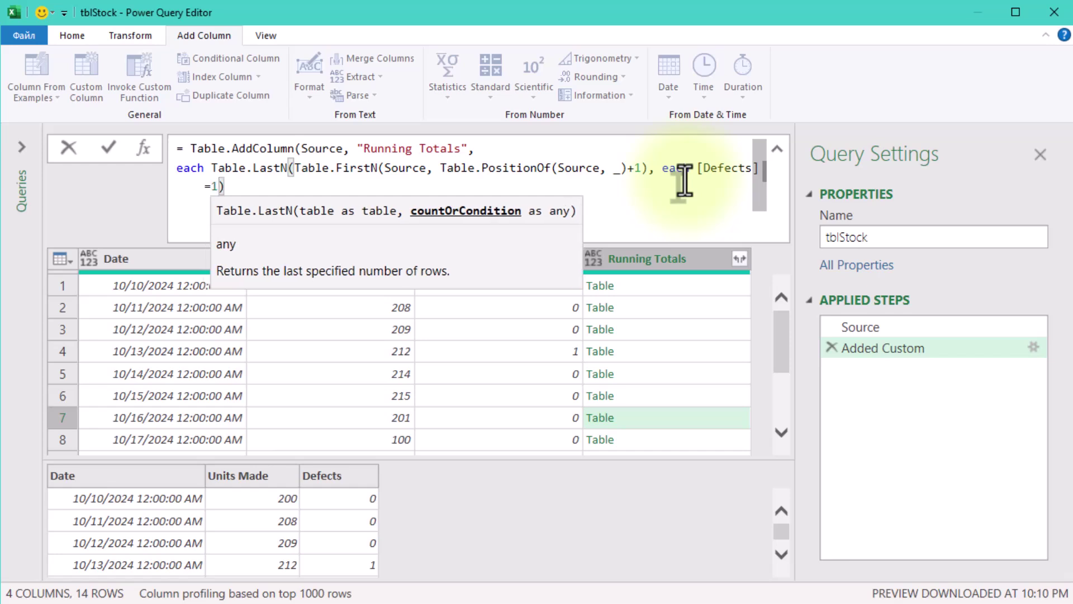
key("BackSpace")
type("0")
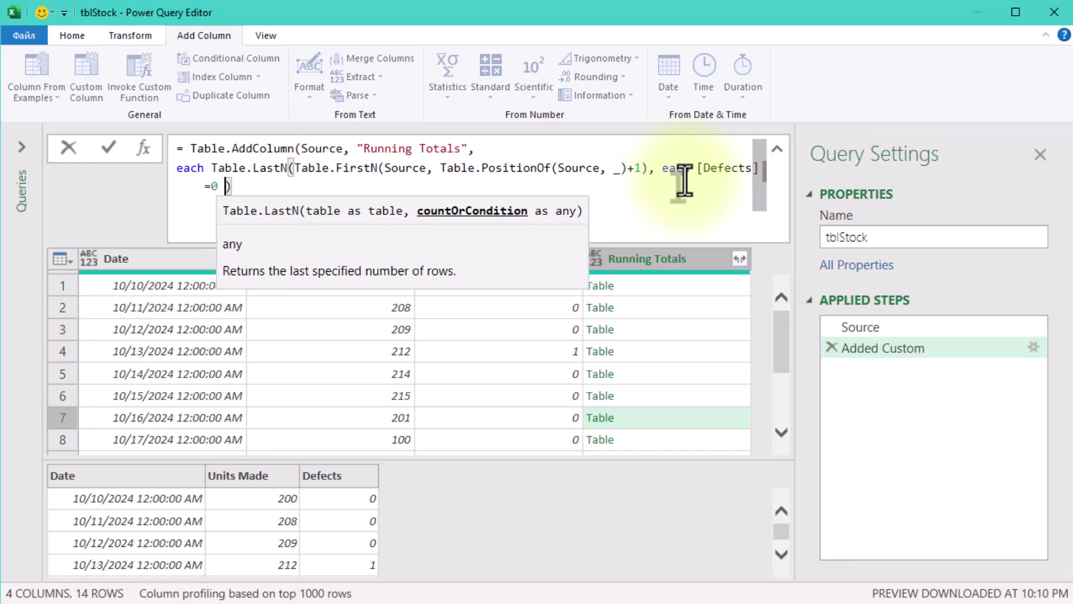
key("BackSpace")
type(")")
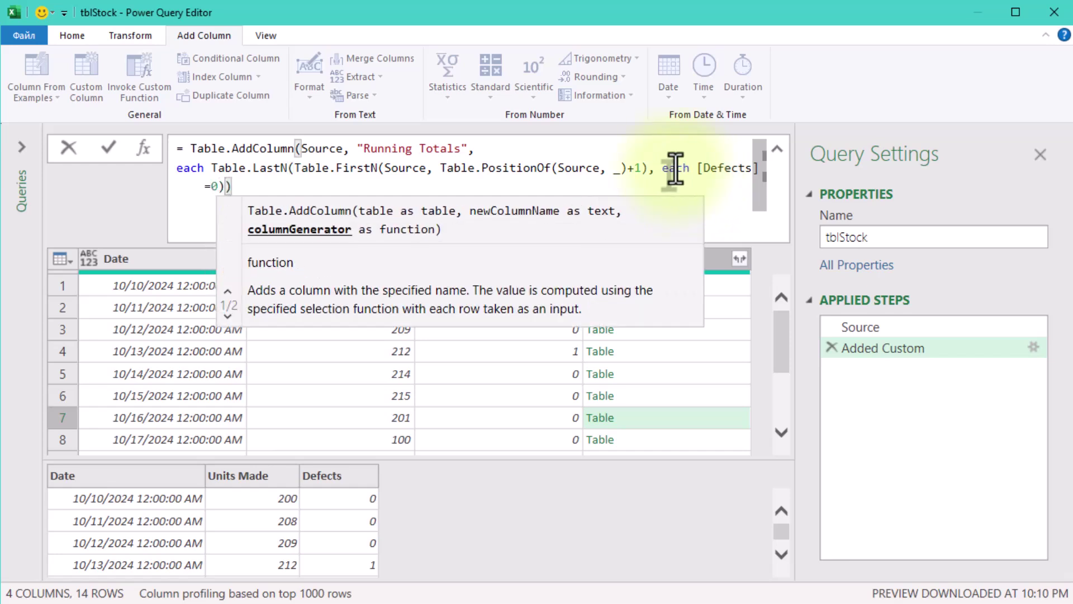
Step: Commit the formula and preview rows 2 and 3 and the empty defect row 4
left_click(424, 500)
left_click(658, 280)
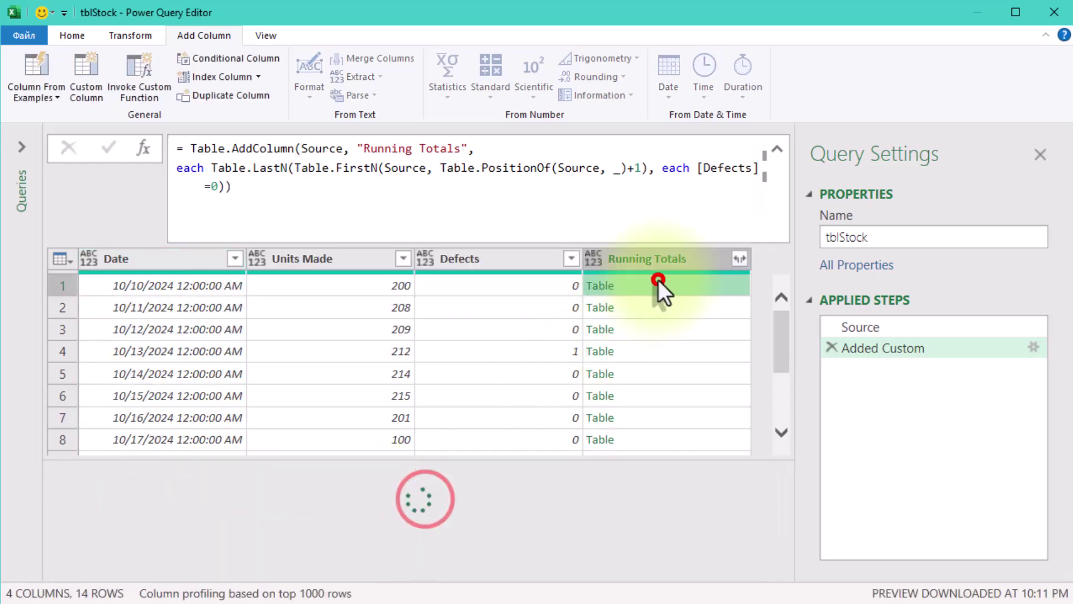
left_click(677, 307)
left_click(682, 329)
left_click(681, 351)
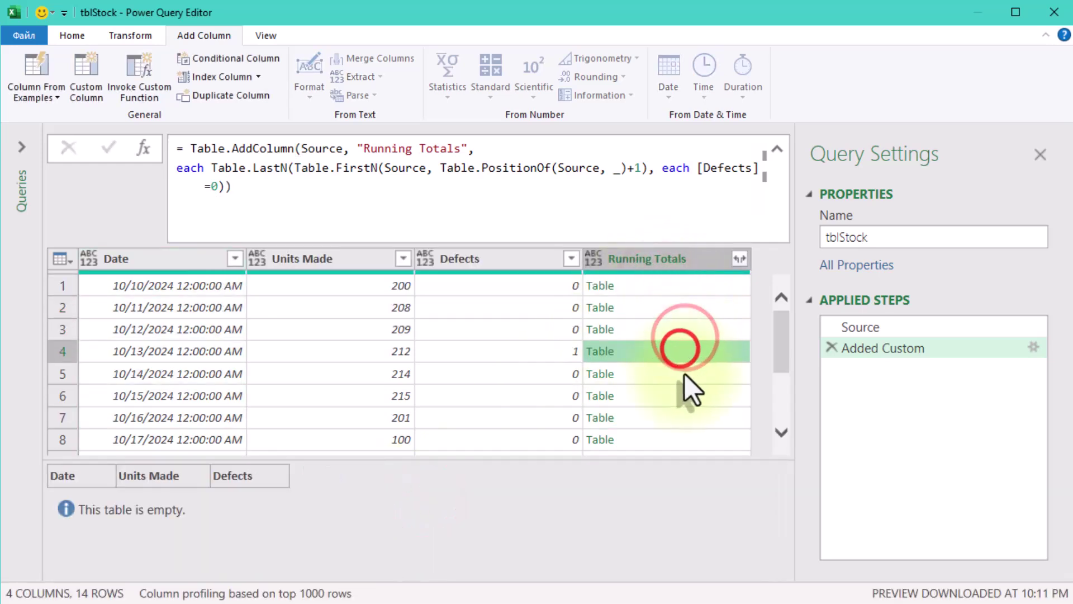
Step: Append [Units Made] to the formula and preview the Units Made lists for rows 1 and 2
left_click(262, 198)
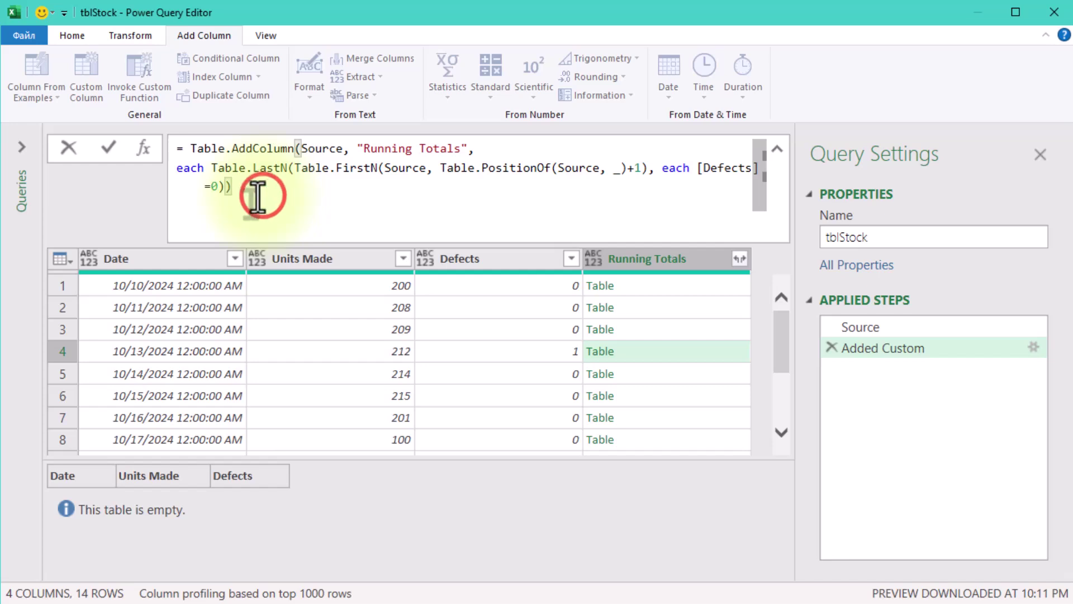
key("Left")
type("[")
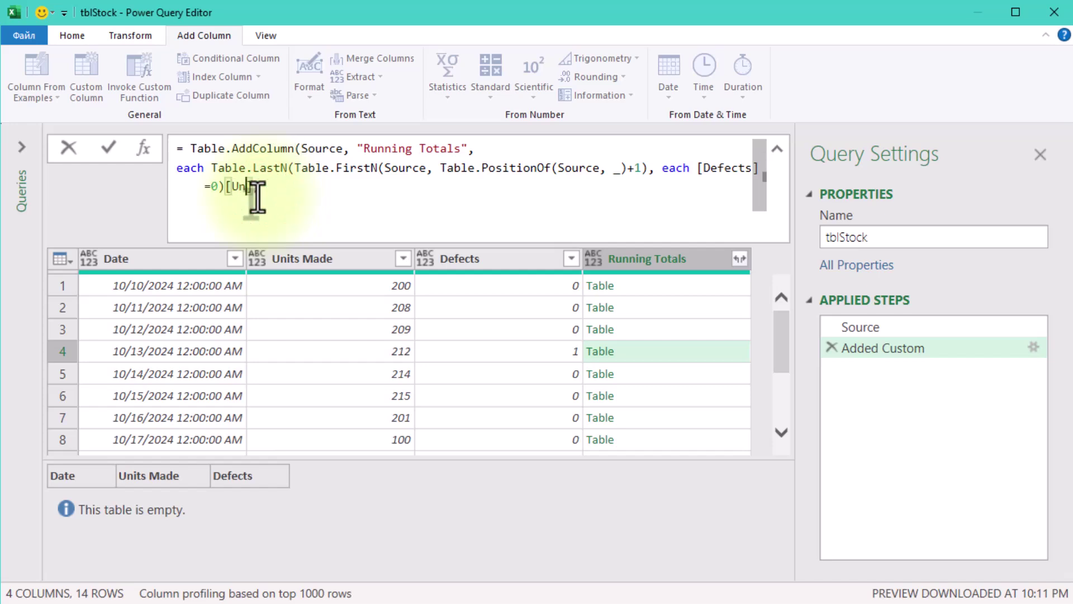
type("Units Made")
left_click(391, 509)
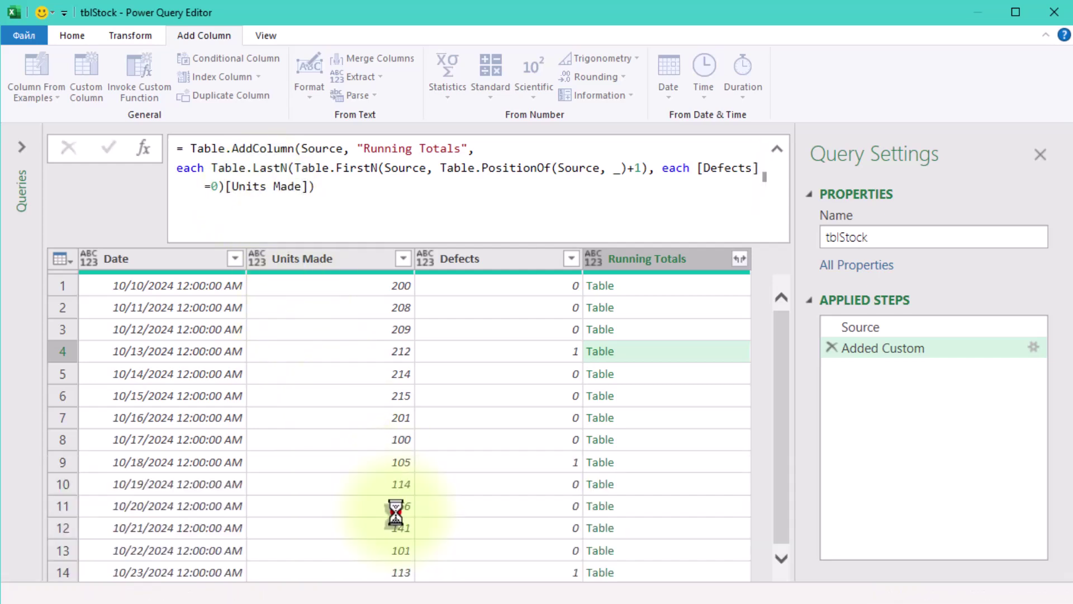
left_click(678, 285)
left_click(643, 308)
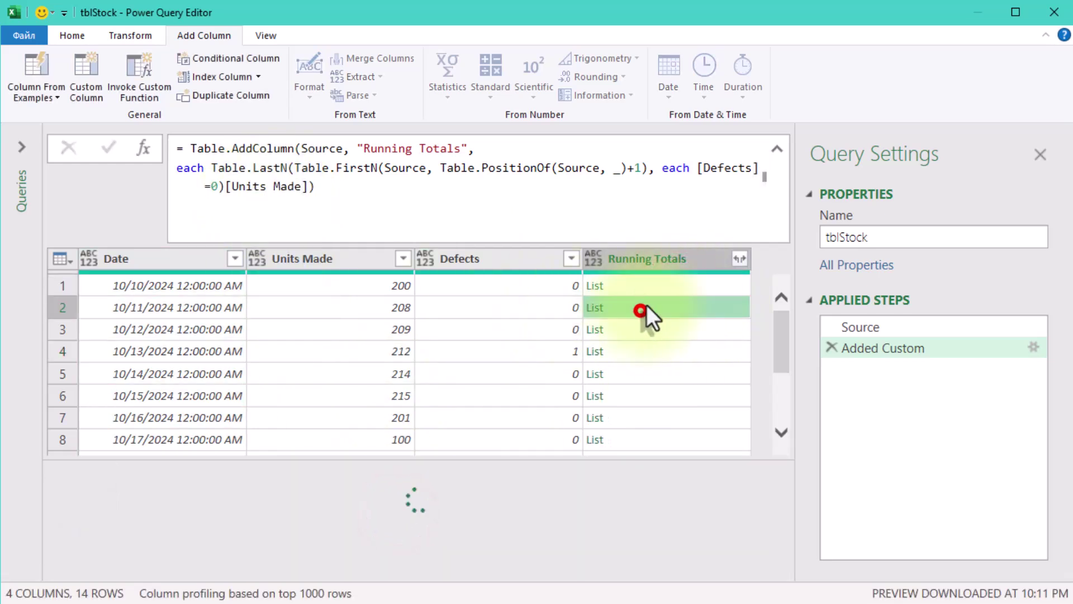
Step: Wrap the whole expression in List.Sum(...) and commit the formula
left_click(211, 168)
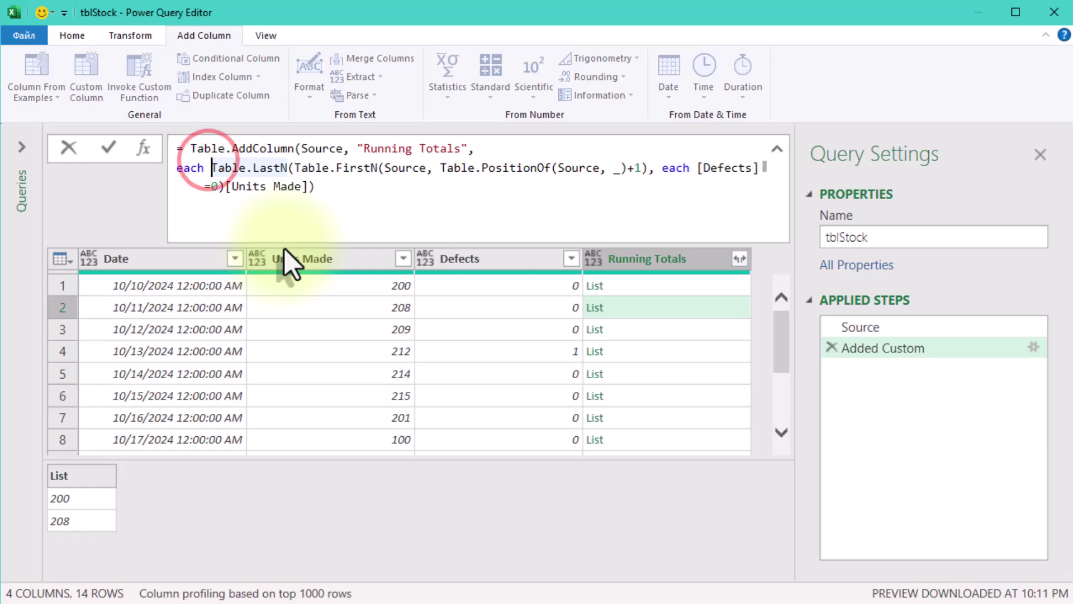
type("List")
type(".Sum(")
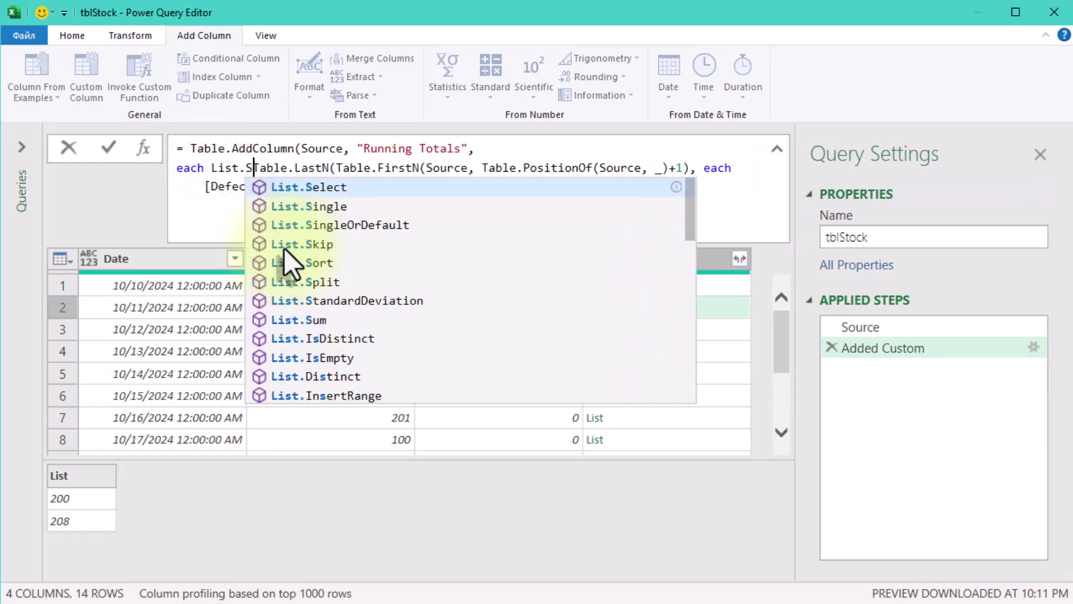
key("ctrl+End")
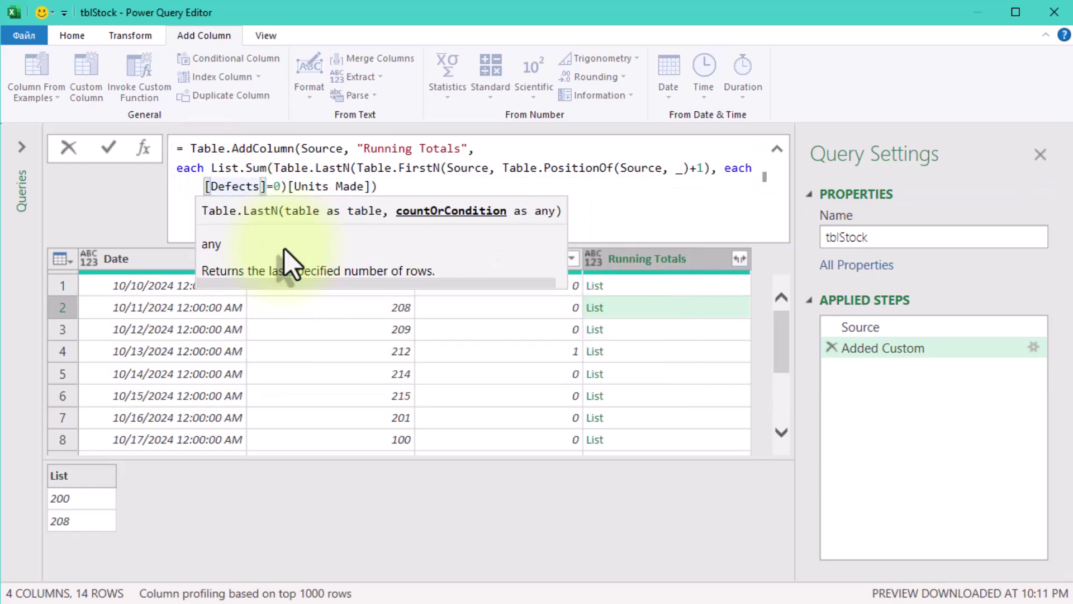
type("))")
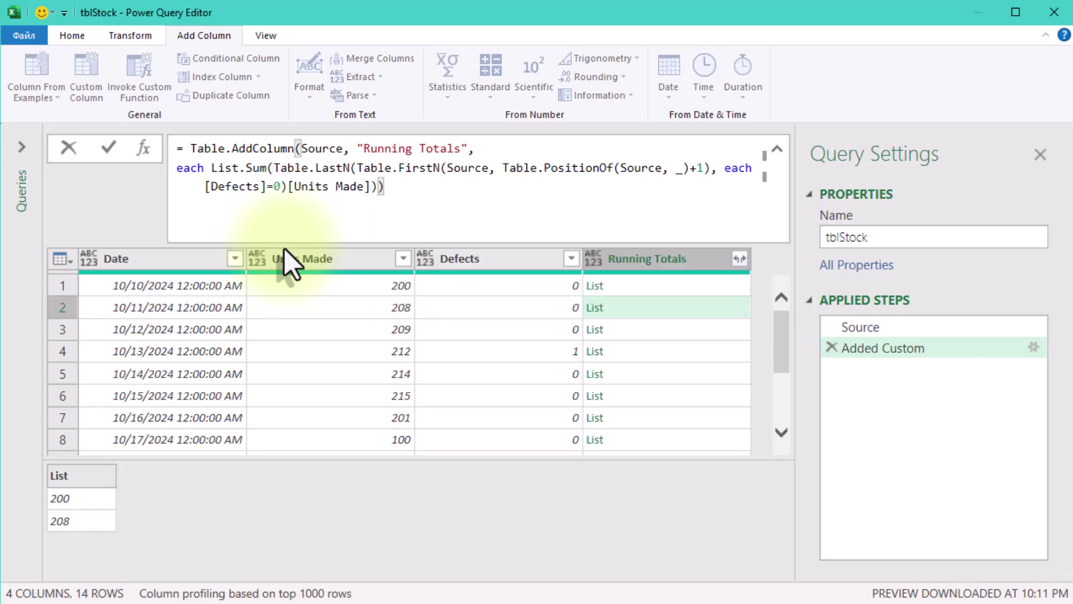
key("Return")
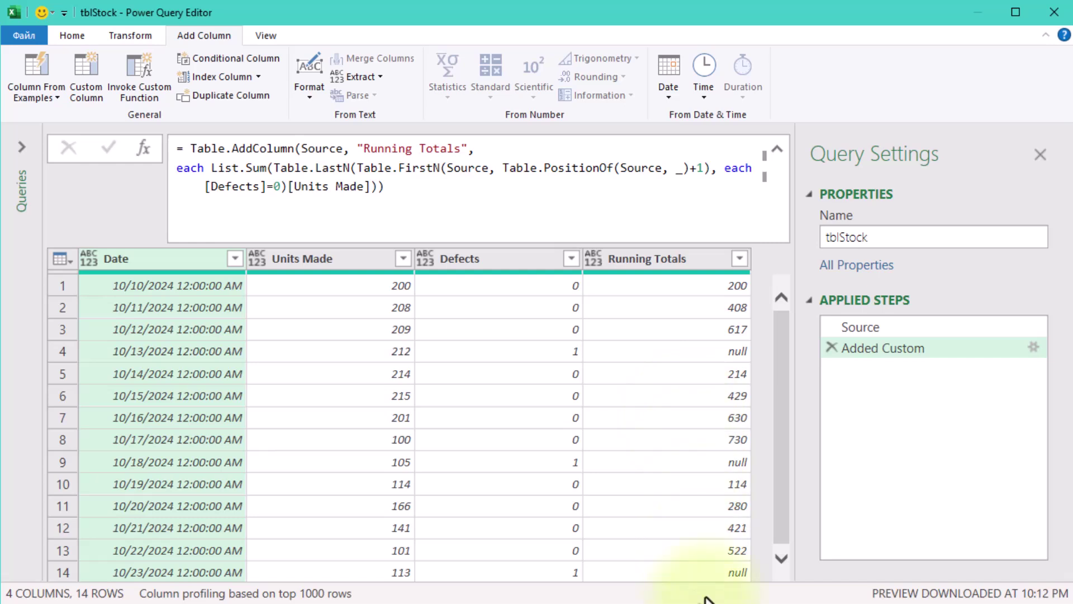
Step: Add the ??0 fallback to the Running Totals formula so nulls become 0
scroll(727, 460, "down", 1)
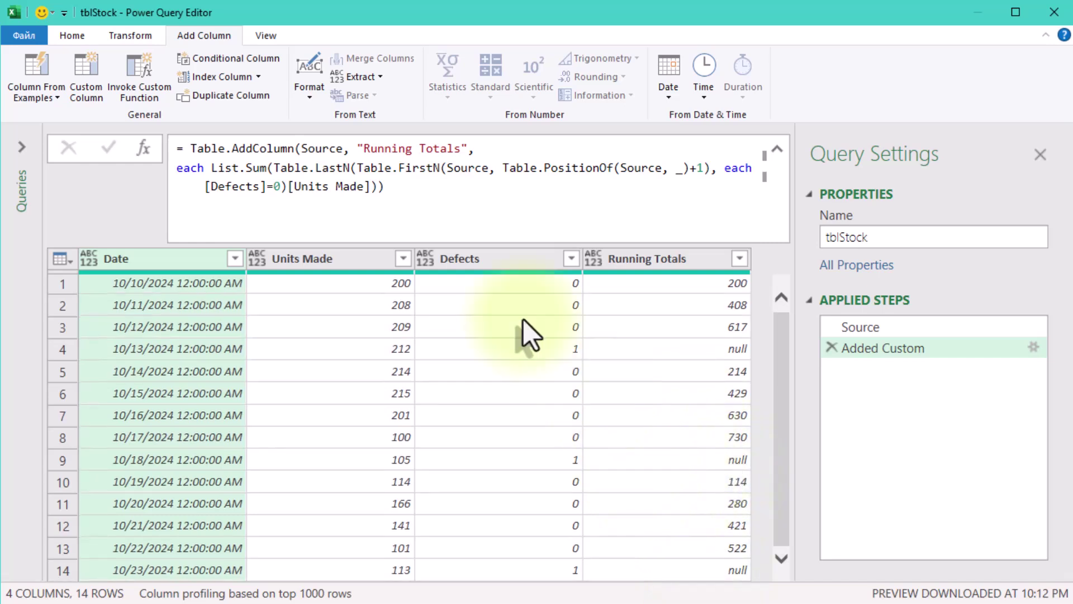
left_click(374, 186)
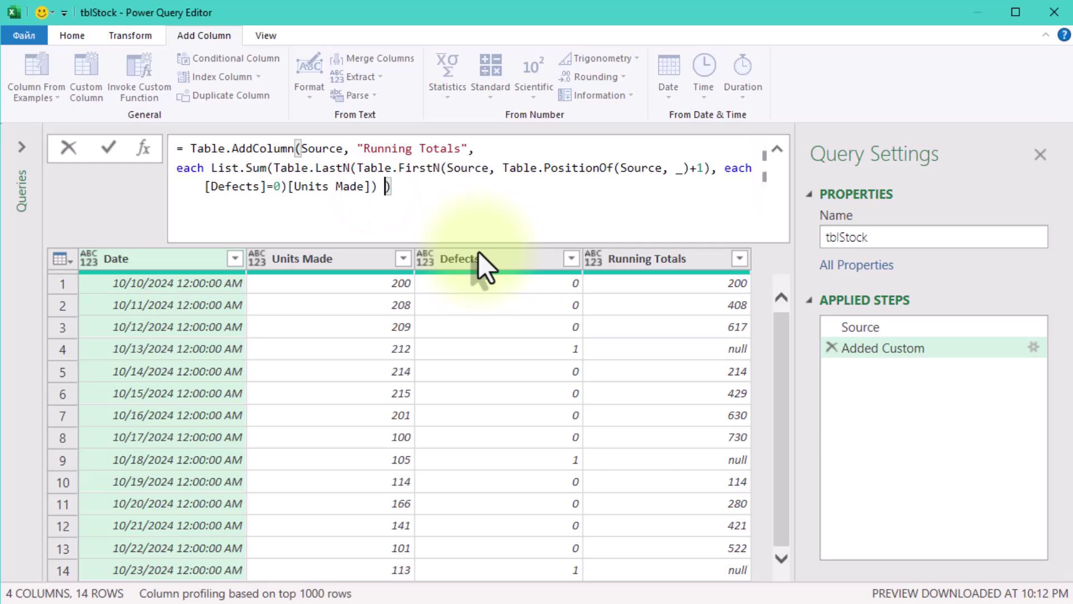
type("??0")
key("Return")
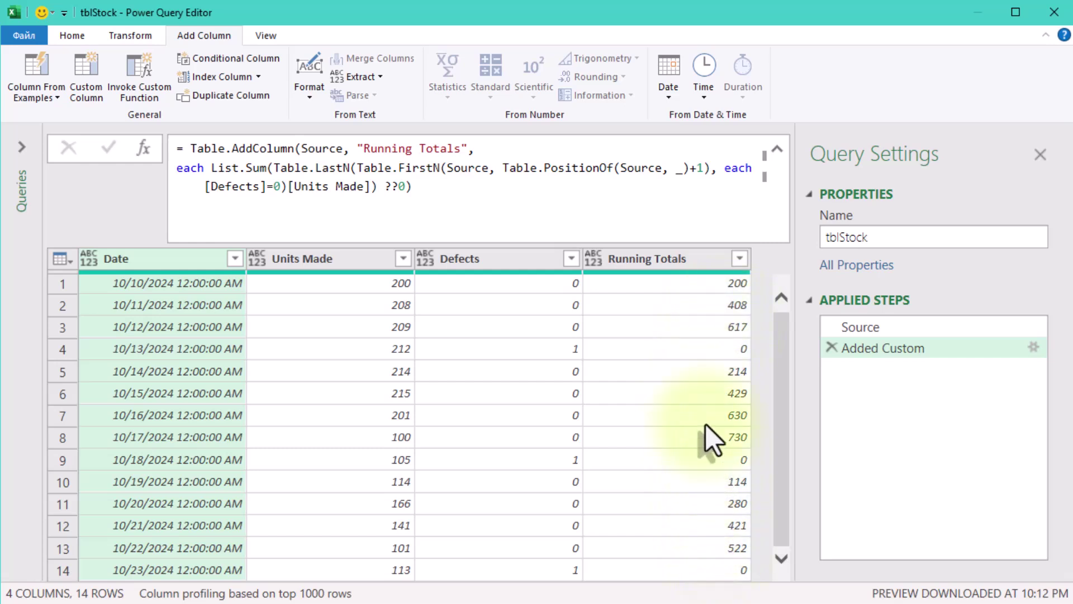
Step: Check the Running Totals values in rows 7, 8 and 6
scroll(693, 351, "up", 1)
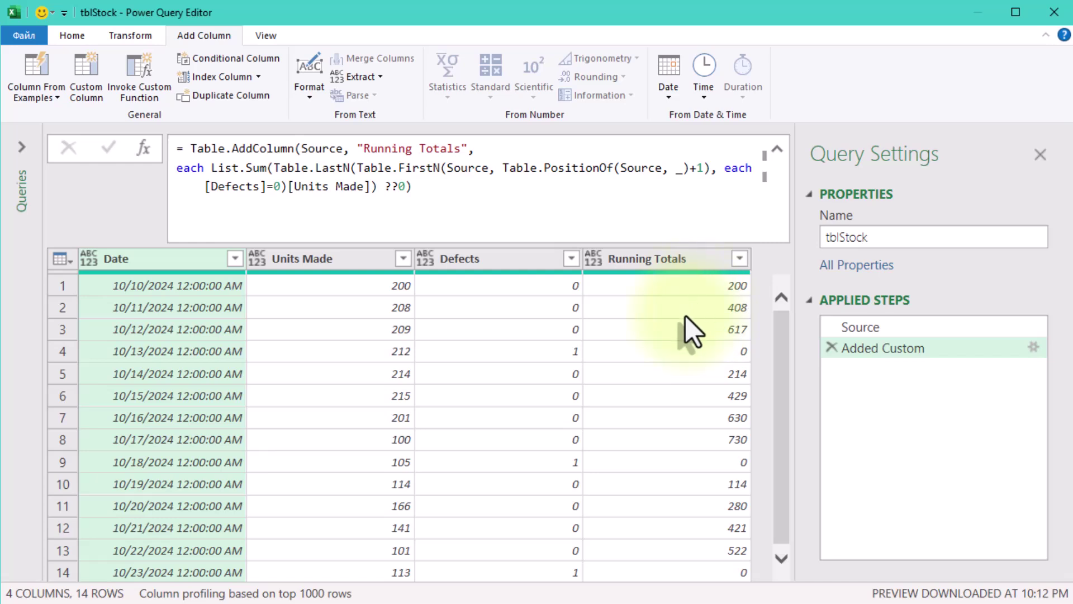
left_click(719, 419)
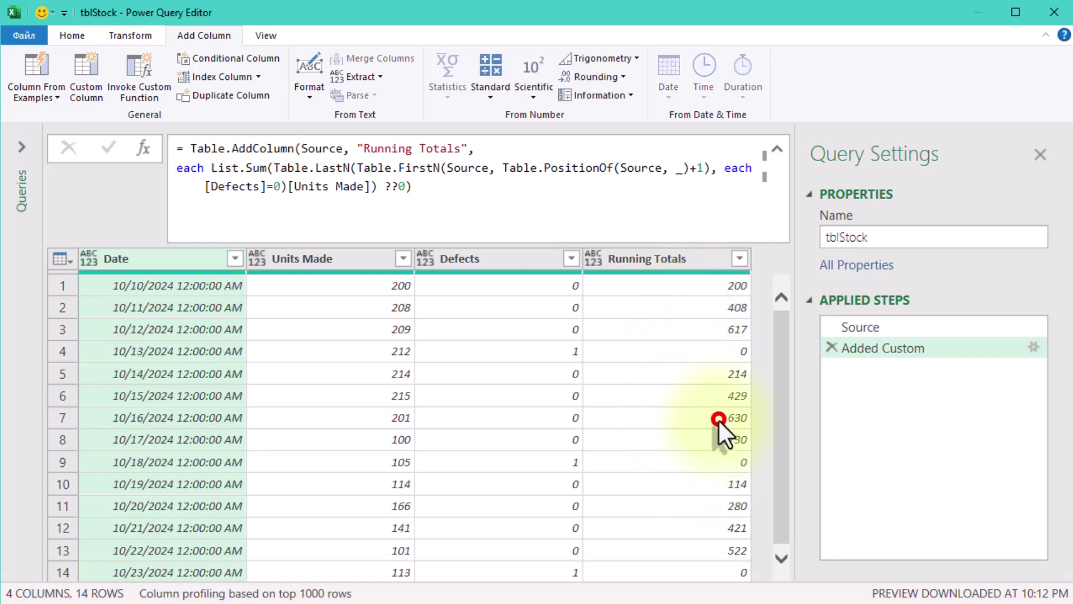
left_click(713, 448)
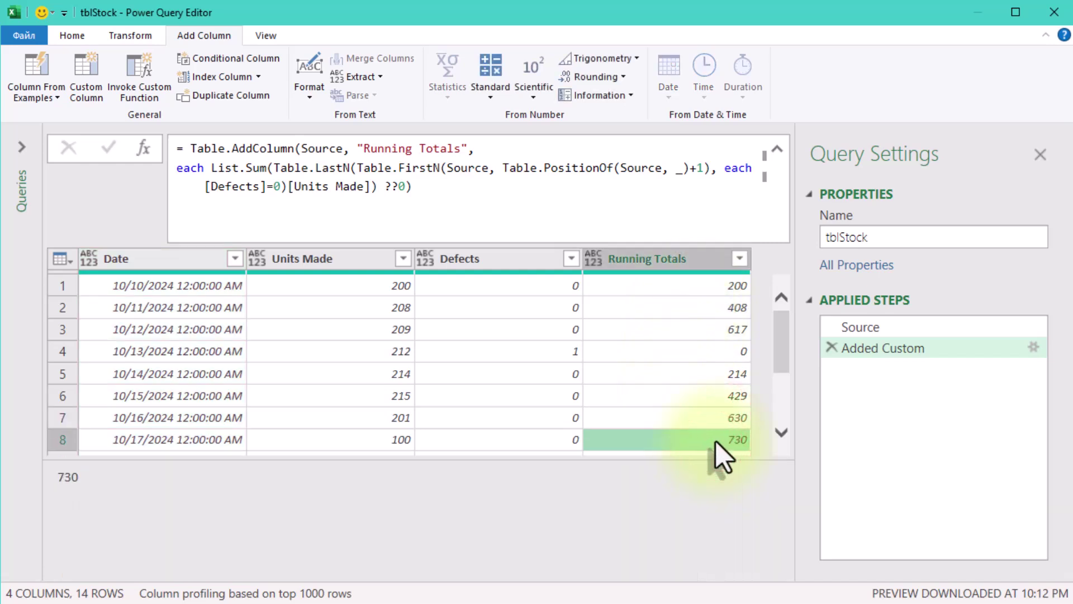
left_click(643, 391)
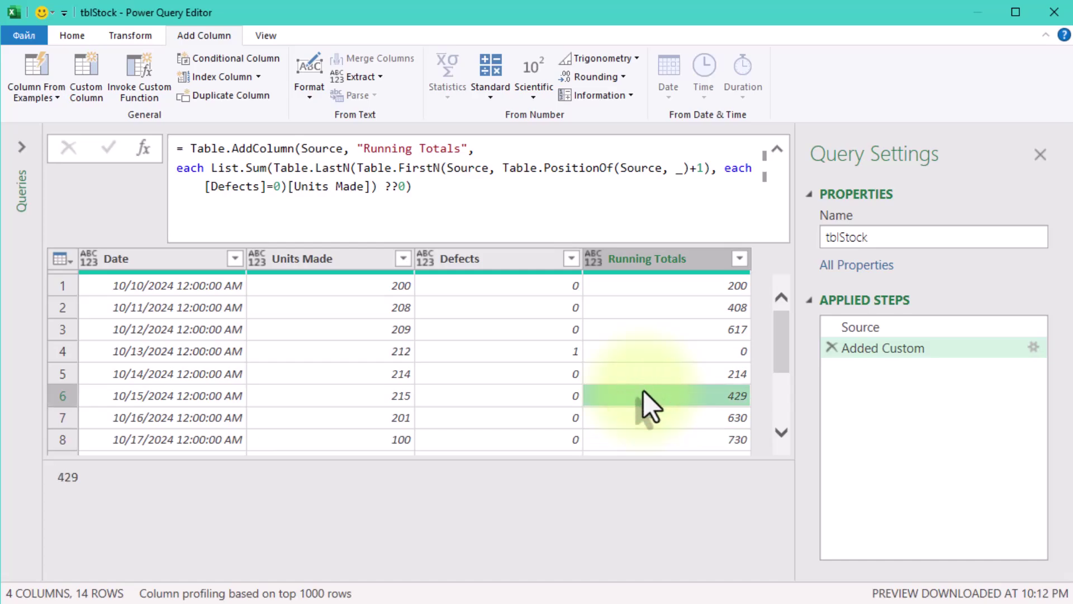